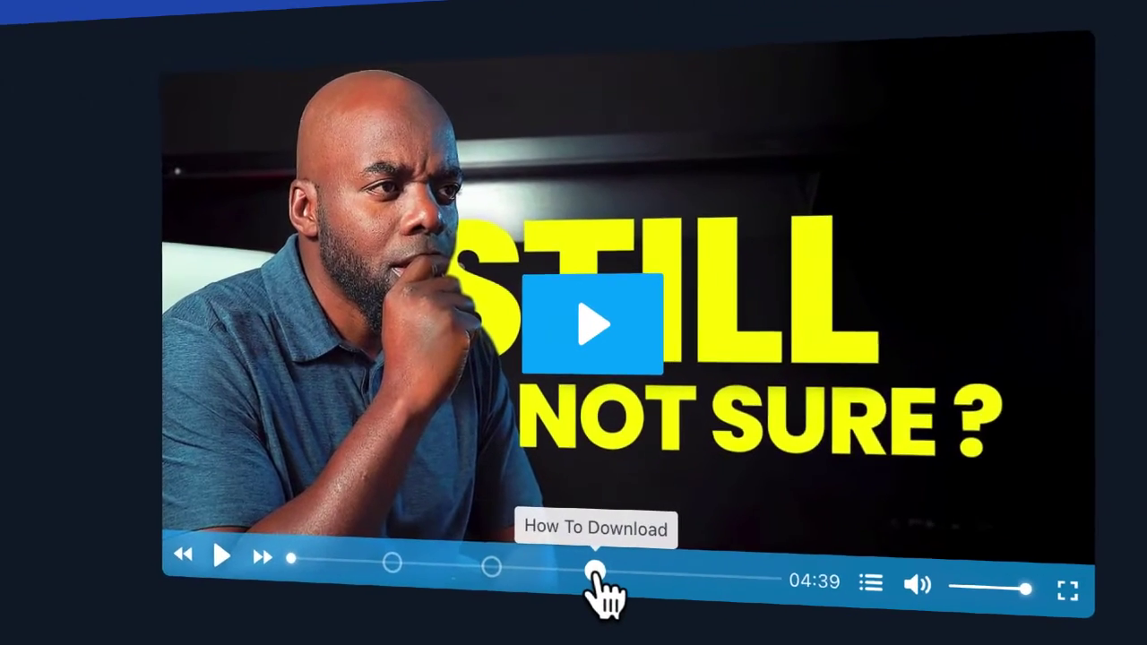
Seek the embedded video to its How To Download chapter marker on the progress bar.
click(463, 522)
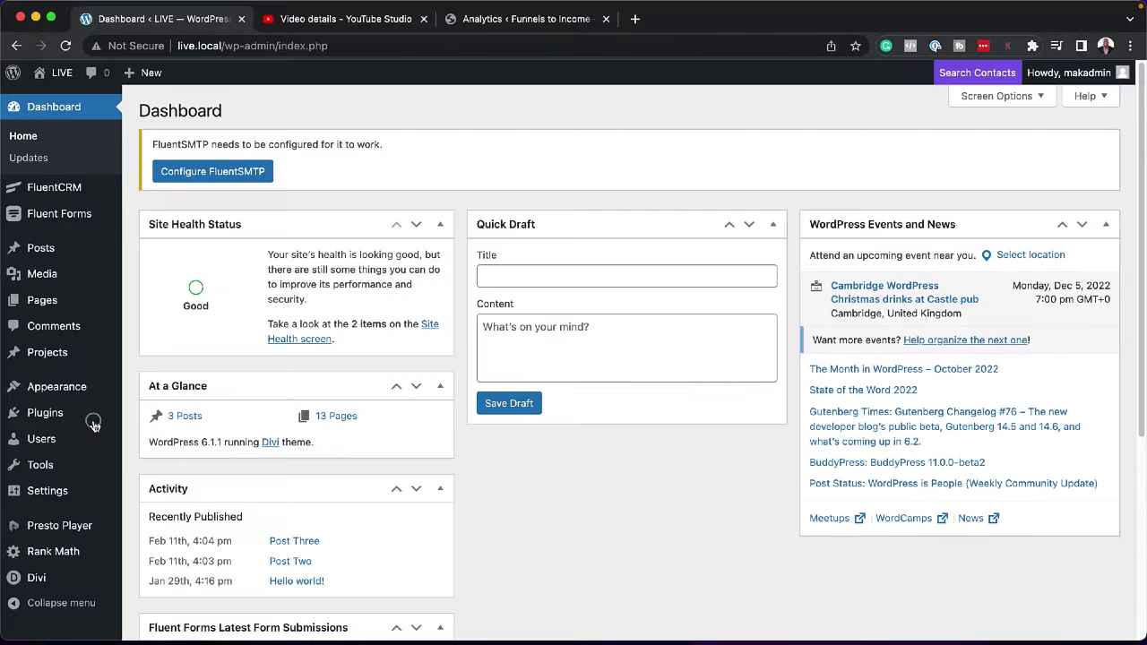
Search plugins for 'presto', find Presto Player already active, and bring up the zip upload form.
mouse_move(90, 419)
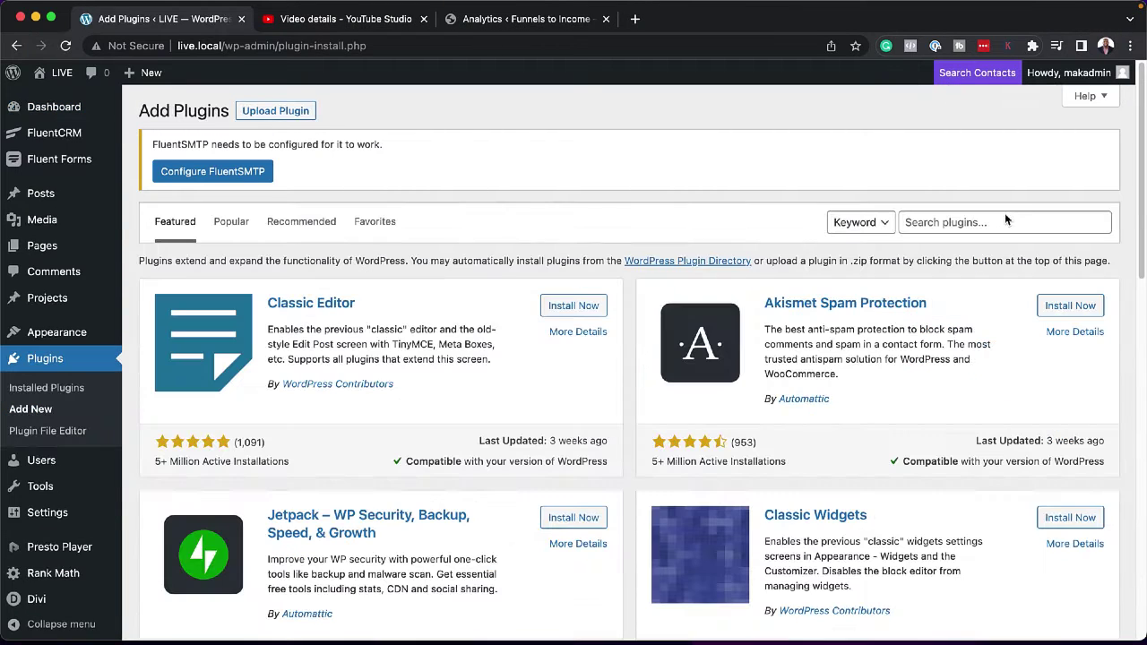
click(1001, 224)
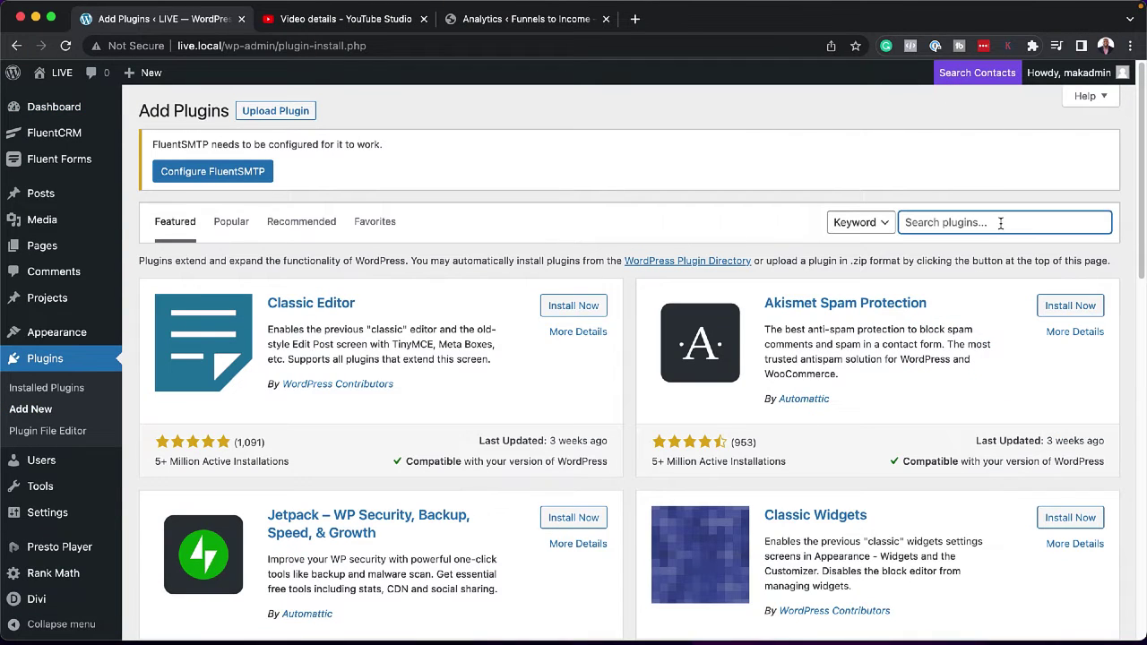
text(pro)
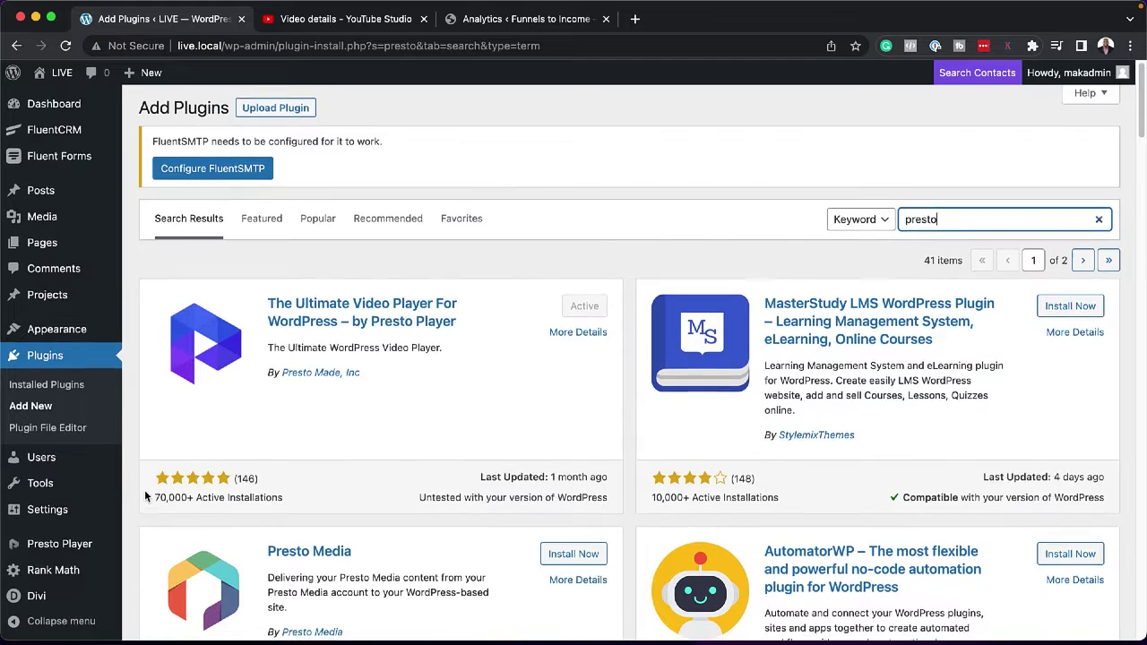
scroll(166, 489, down, 2)
mouse_move(87, 546)
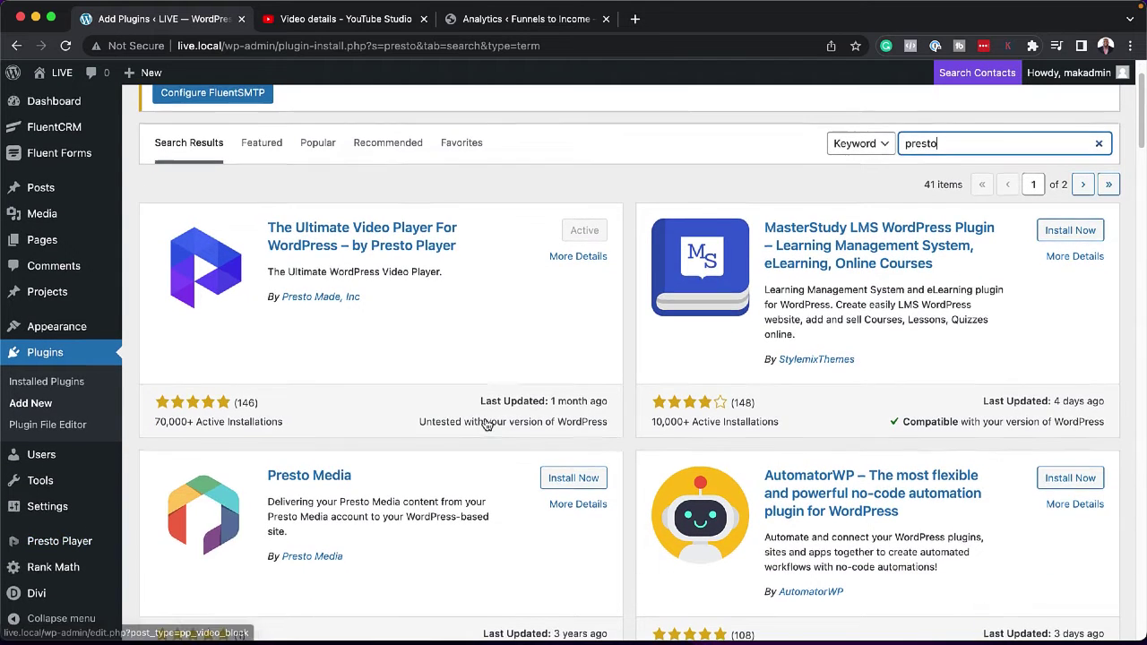
scroll(485, 417, up, 2)
click(296, 112)
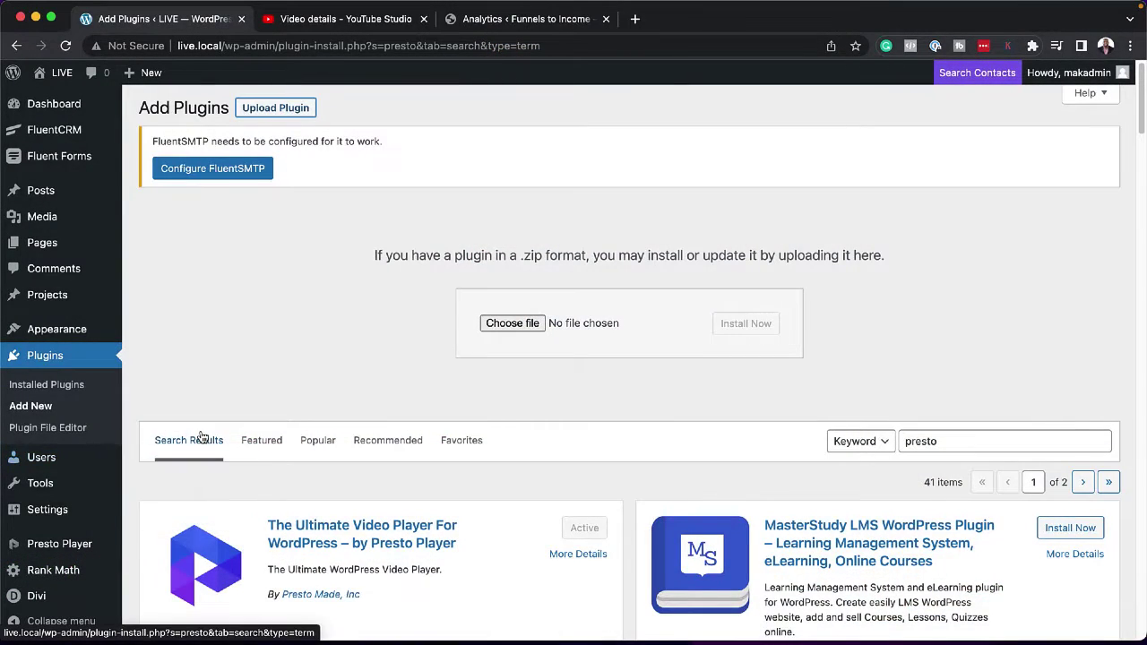
View Presto Player's License page, then go to Media Hub listing Video One and Video Two.
mouse_move(89, 462)
scroll(89, 462, down, 3)
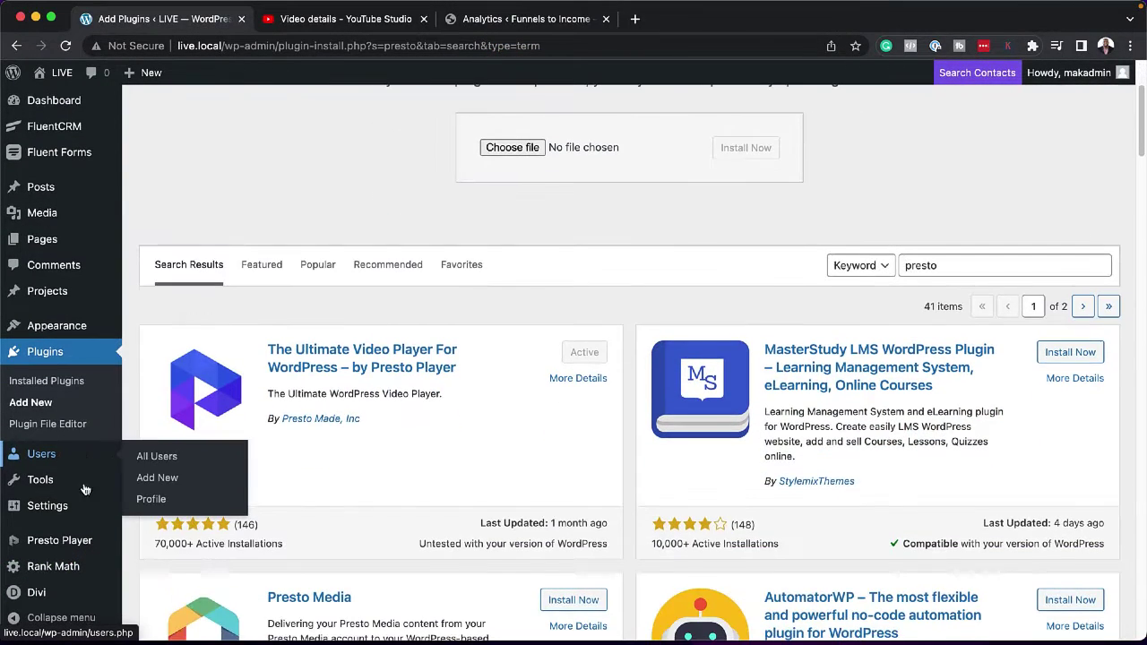
mouse_move(79, 548)
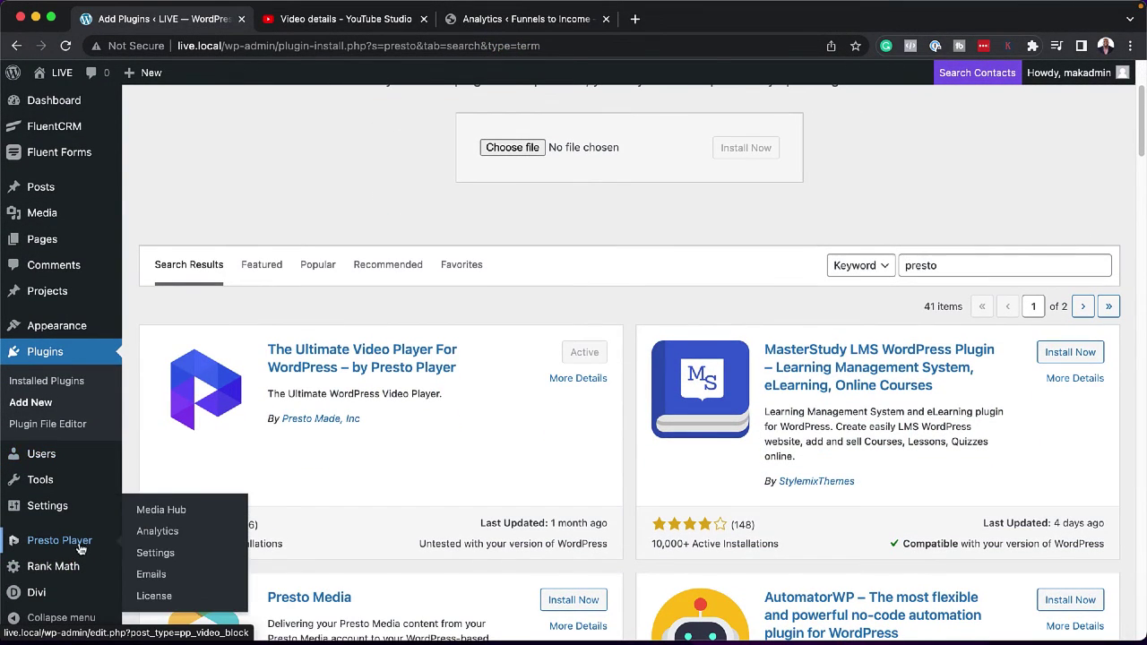
click(159, 596)
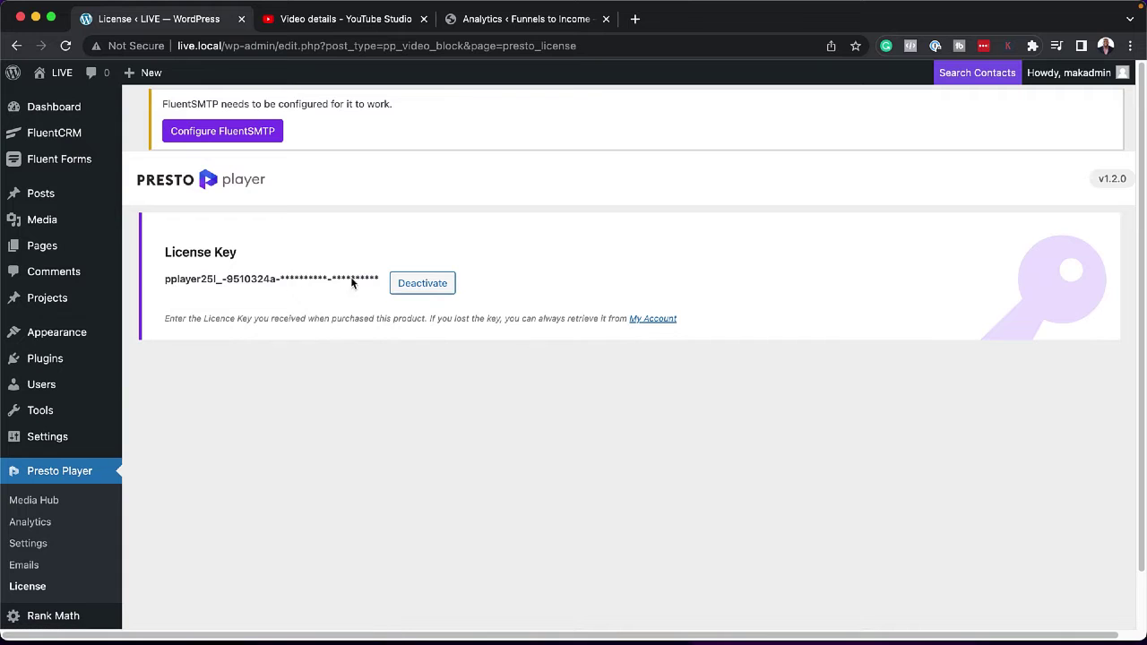
click(34, 500)
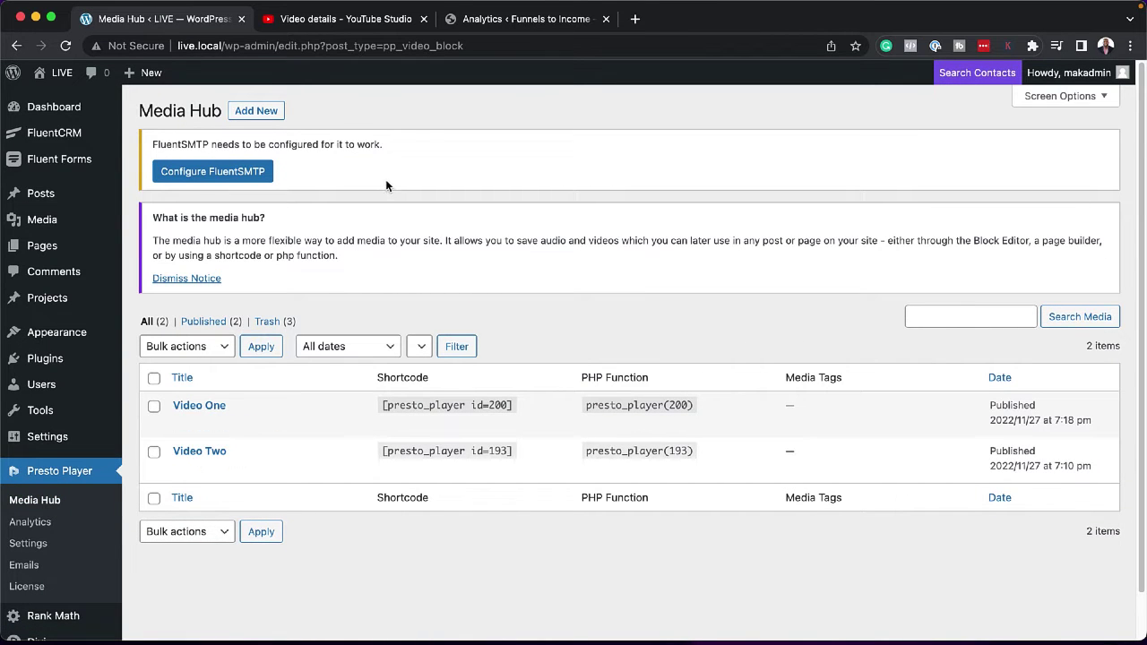
click(268, 117)
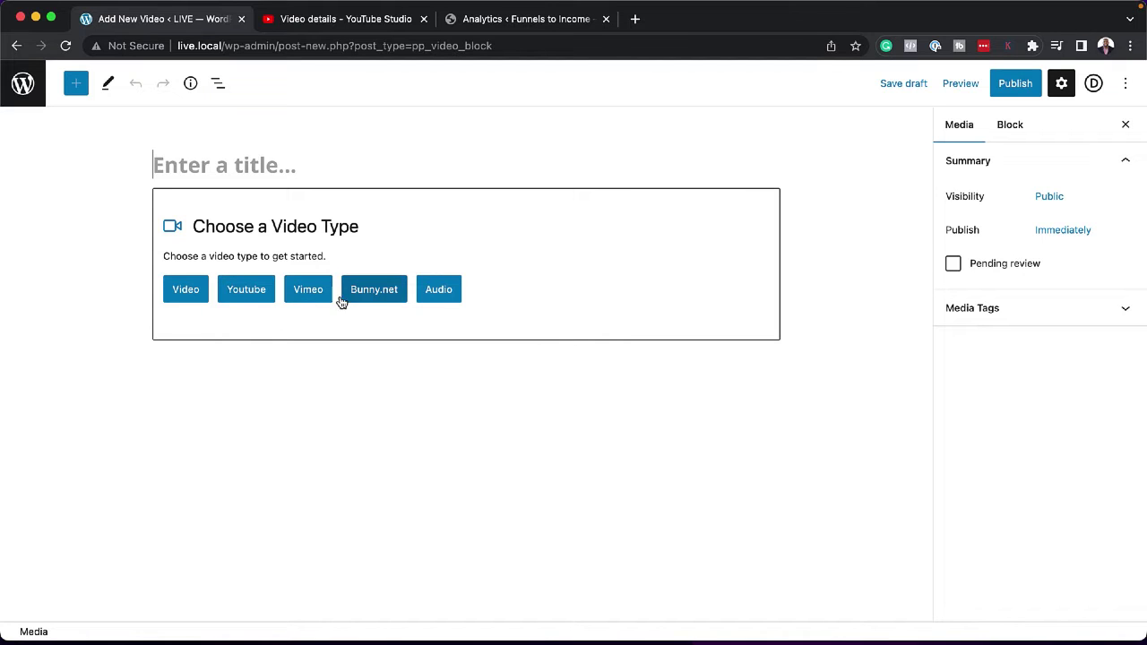
click(249, 299)
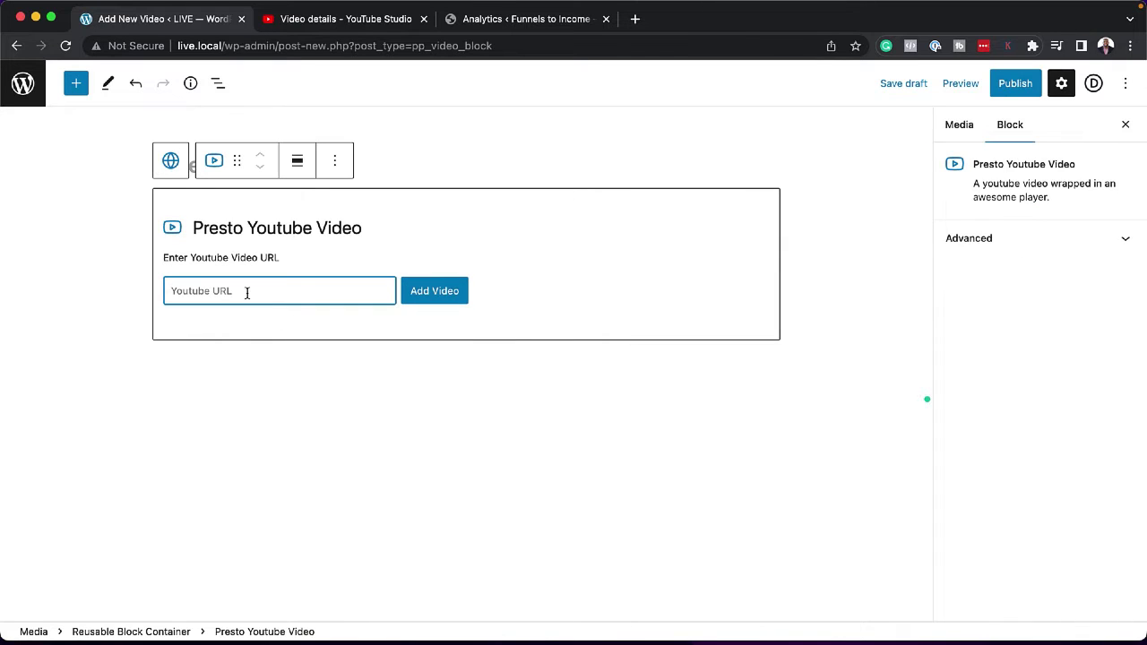
text(https://youtu.be/oaRvJMzva5s)
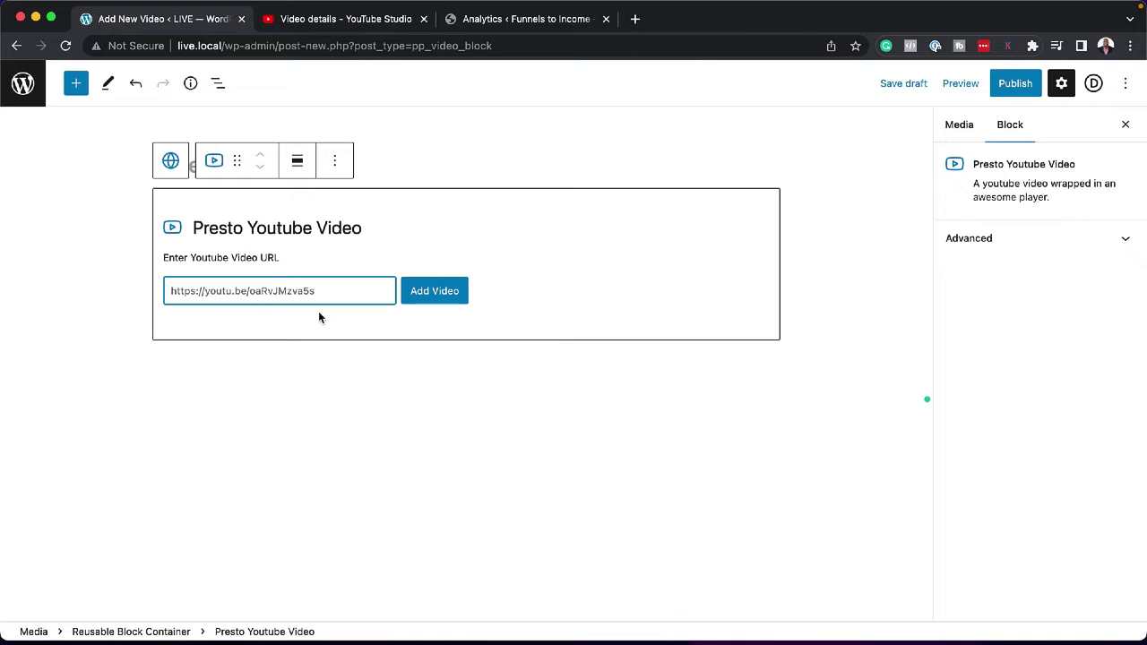
click(417, 170)
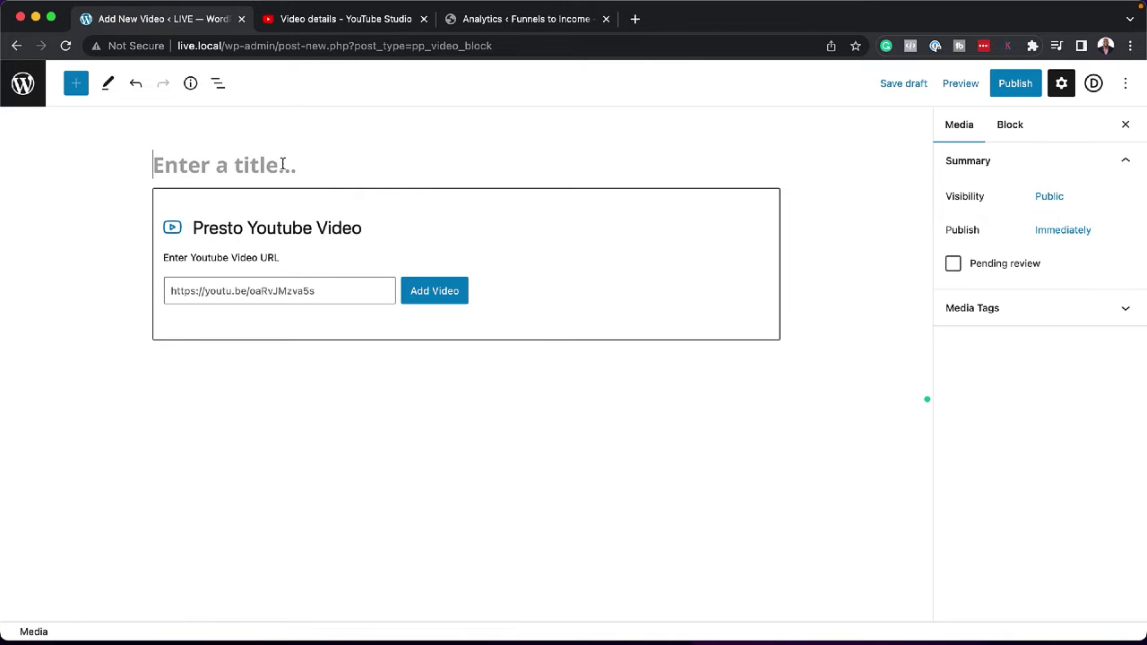
text(Mak)
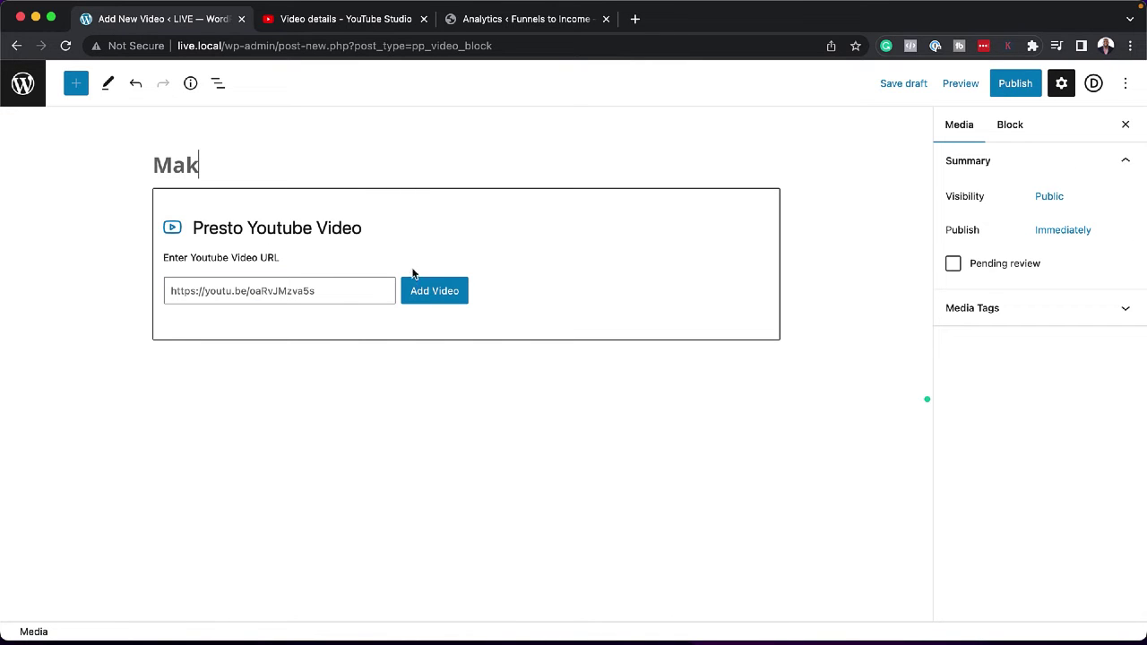
click(439, 296)
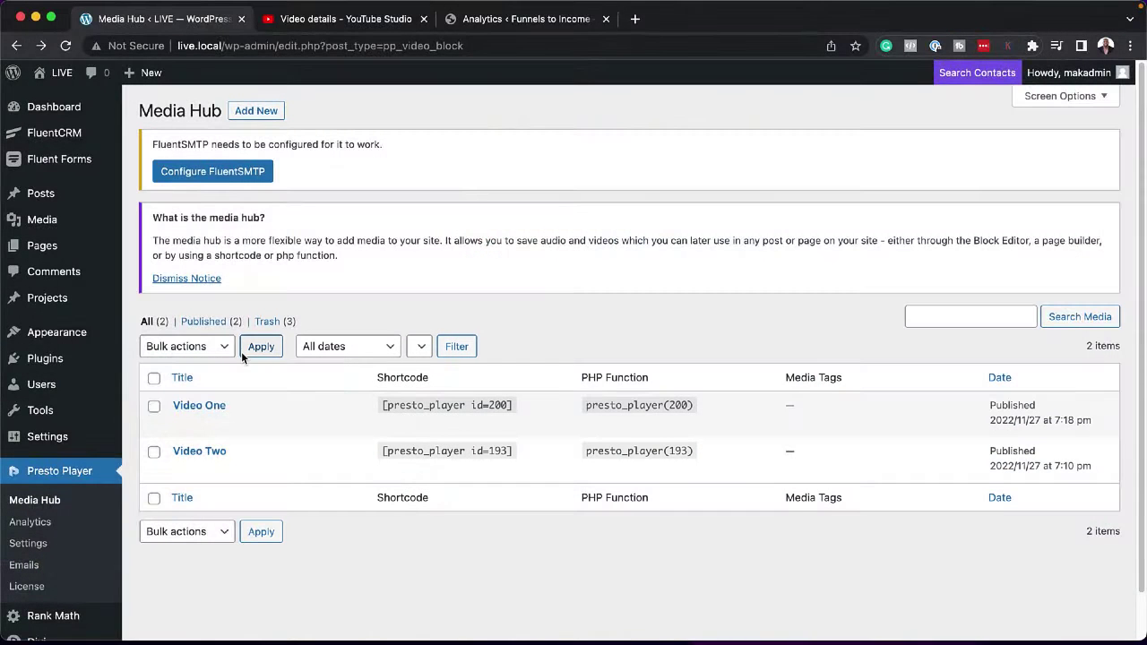
Create a new WordPress page titled 'New Video'.
mouse_move(63, 248)
click(164, 277)
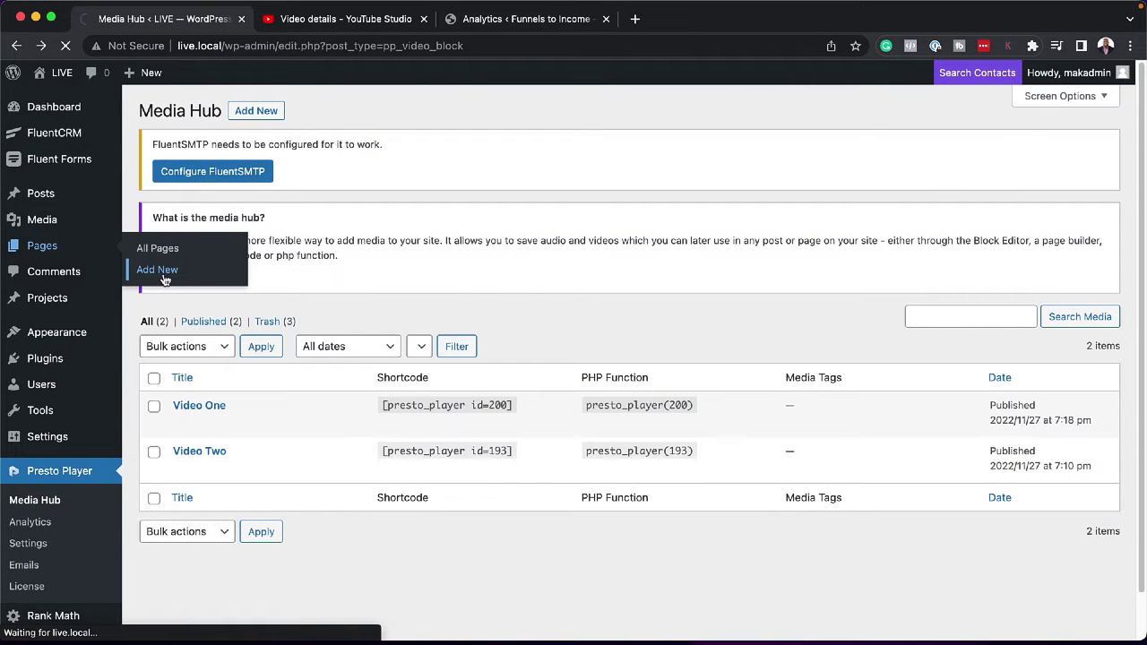
text(New Video)
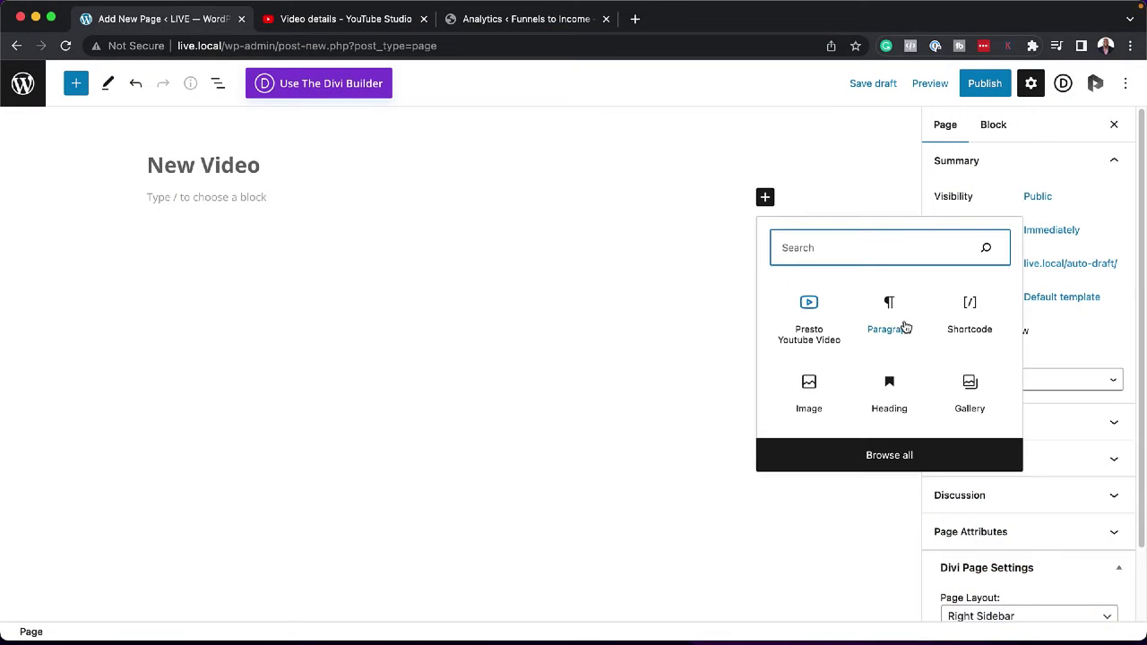
Insert a Presto YouTube Video block and load the Brand New Feature clip from its pasted URL.
text(presto)
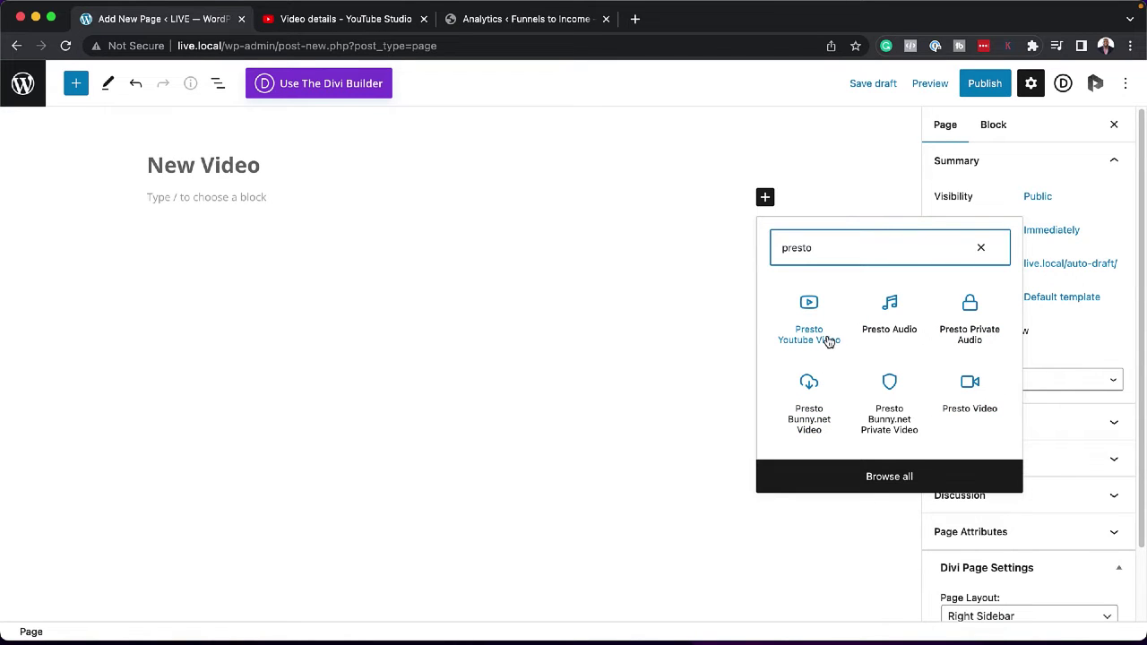
click(827, 344)
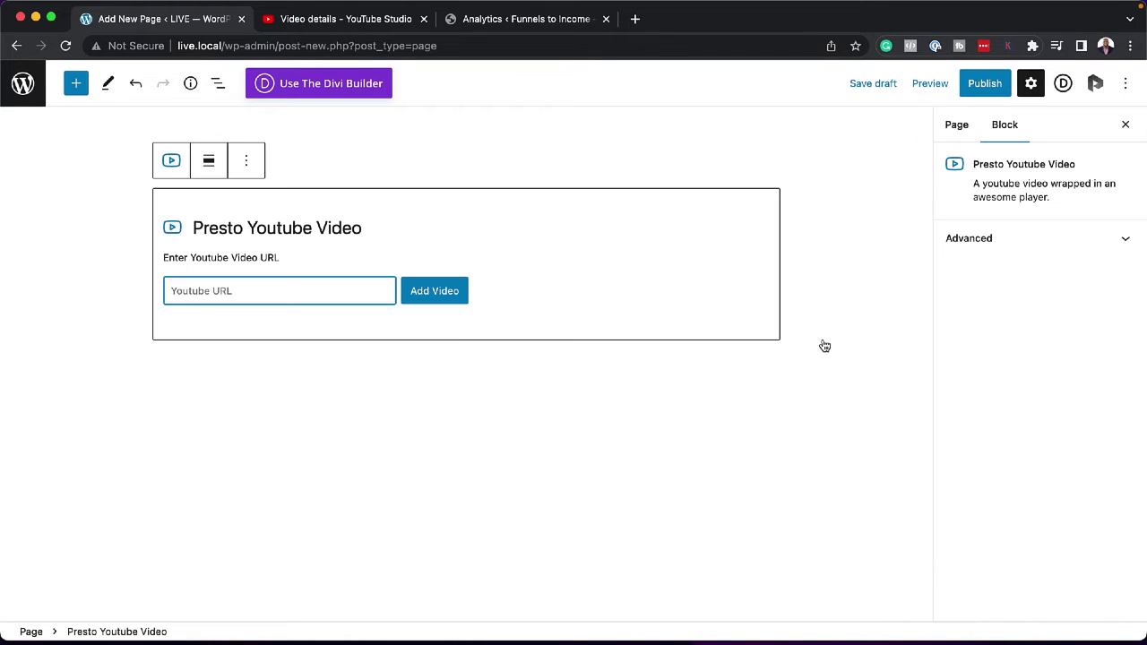
text(https://youtu.be/PnXjSuxQU8M)
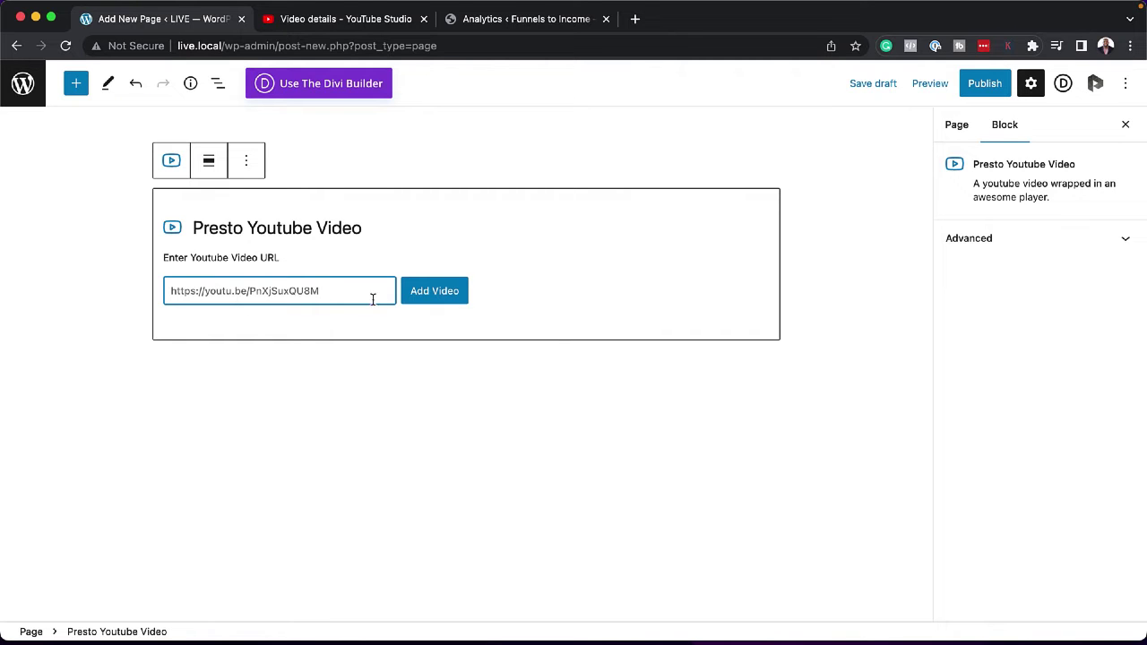
click(456, 294)
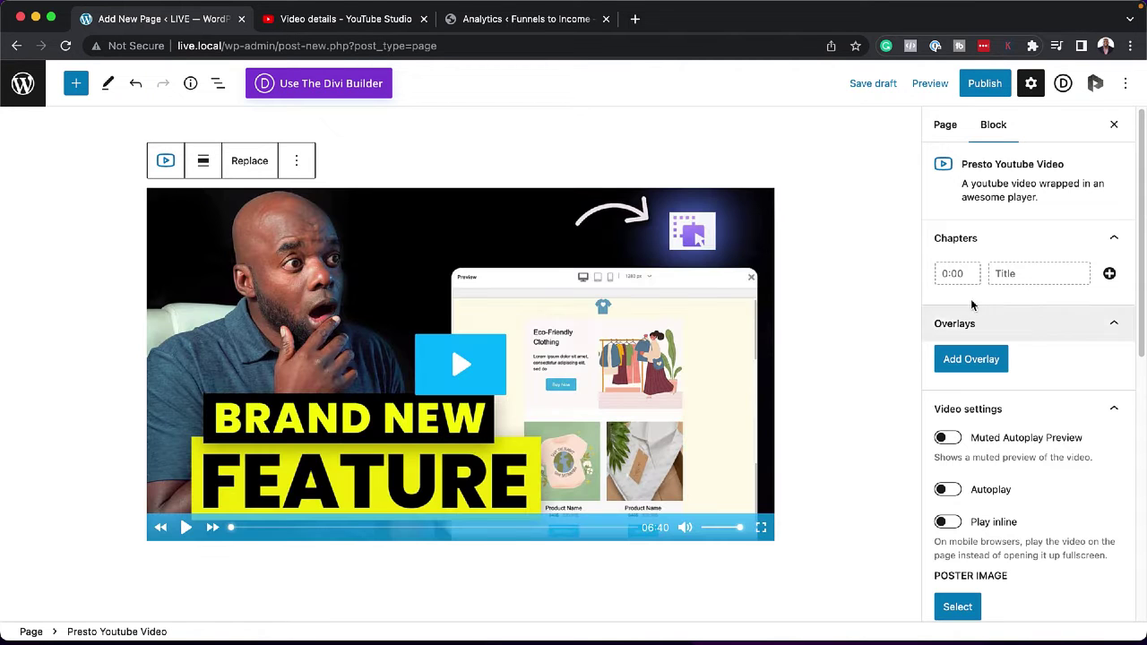
Add chapters Getting Started at 1:00, 'How to x' at 2:00 and 'Download' at 4:00.
click(956, 276)
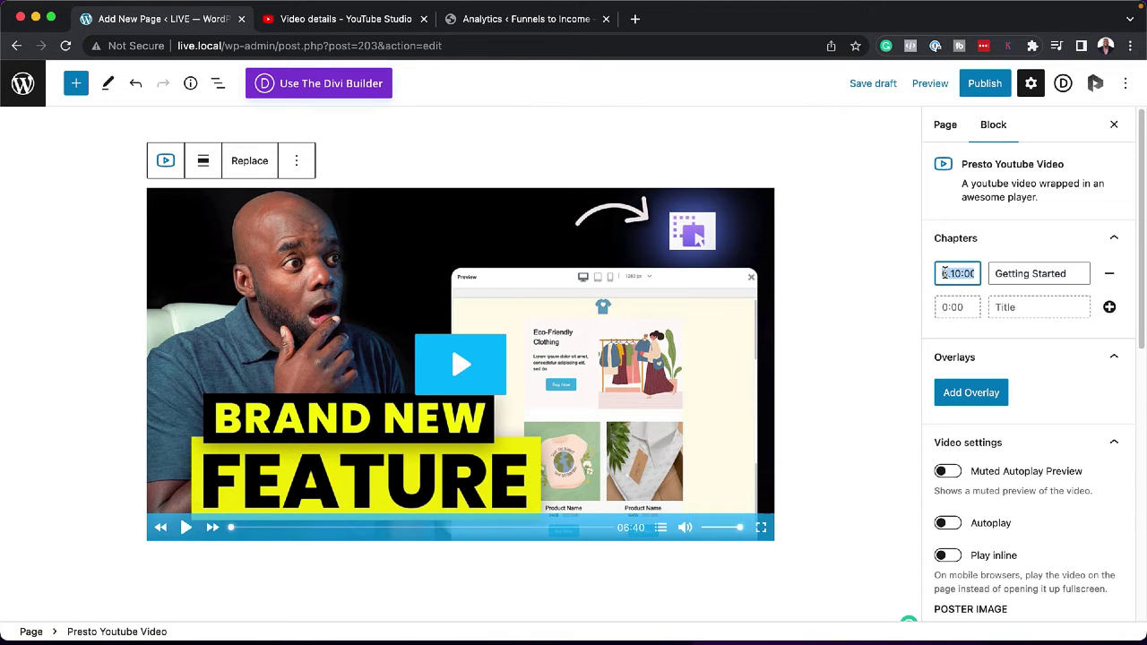
text(1:00:00)
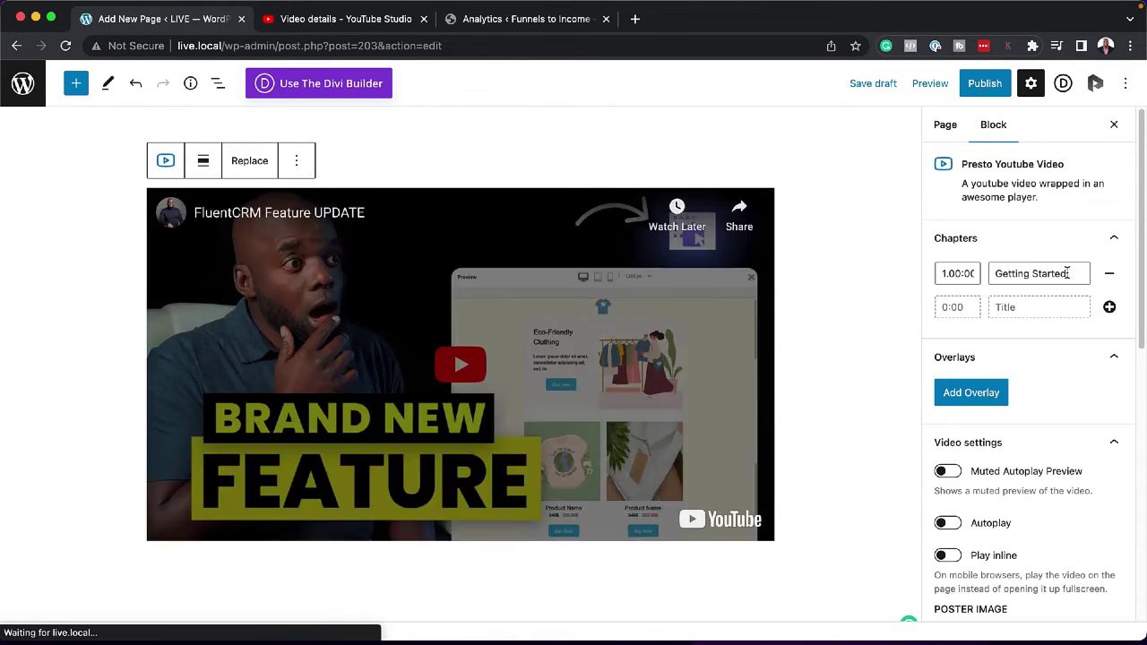
click(976, 313)
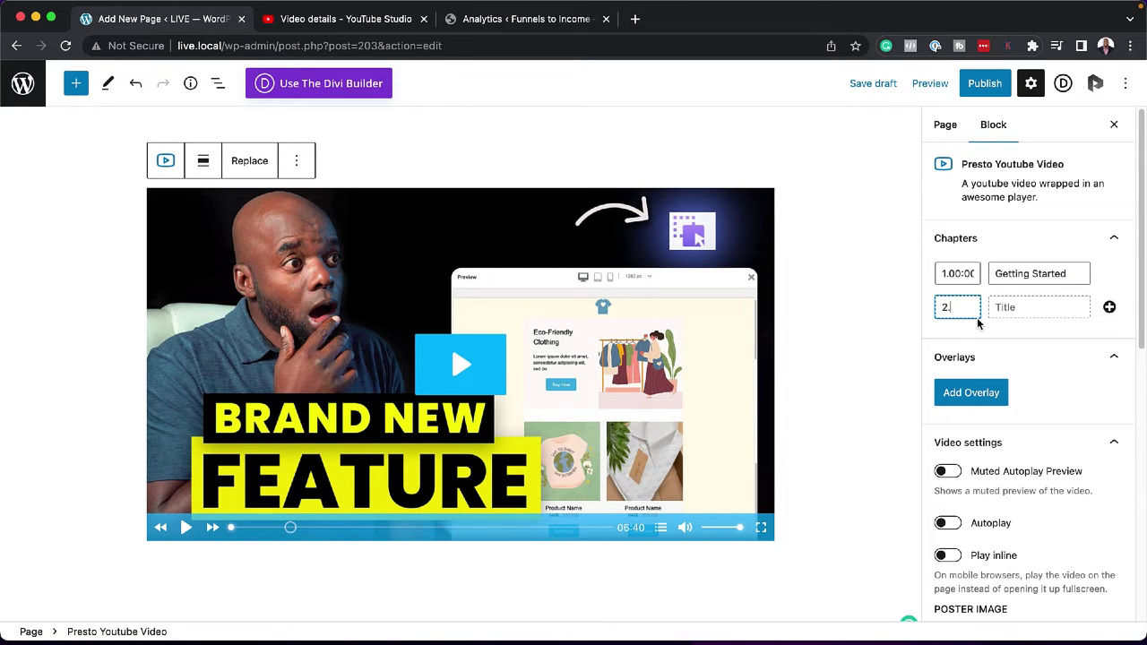
text(2.0)
key(Tab)
text(How to x)
click(1109, 308)
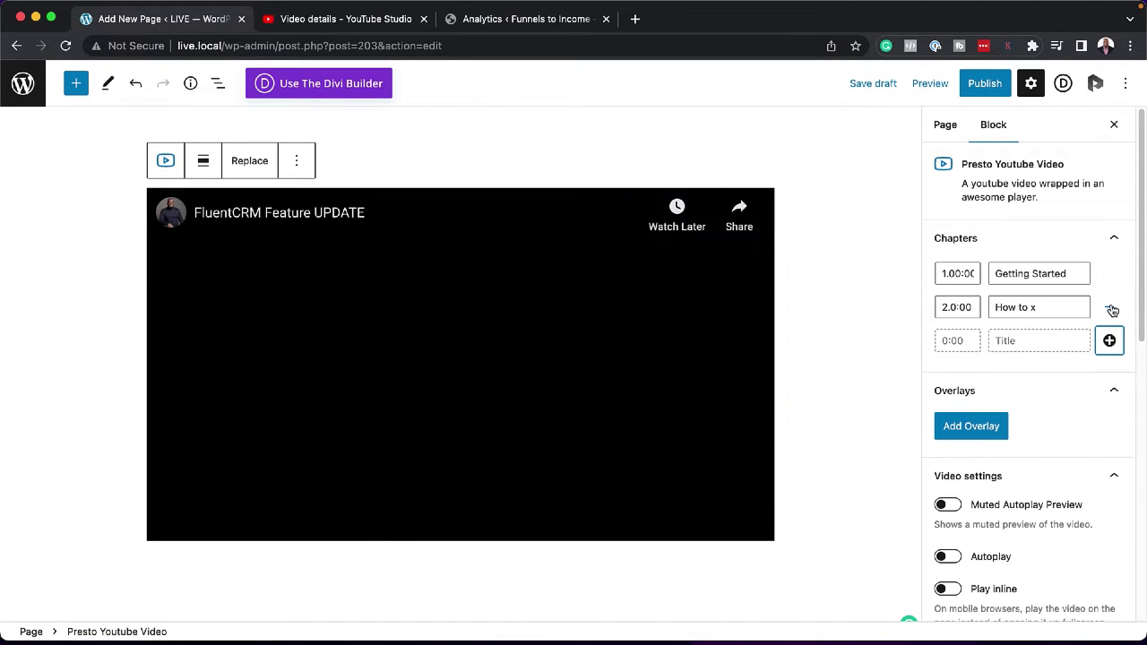
click(956, 343)
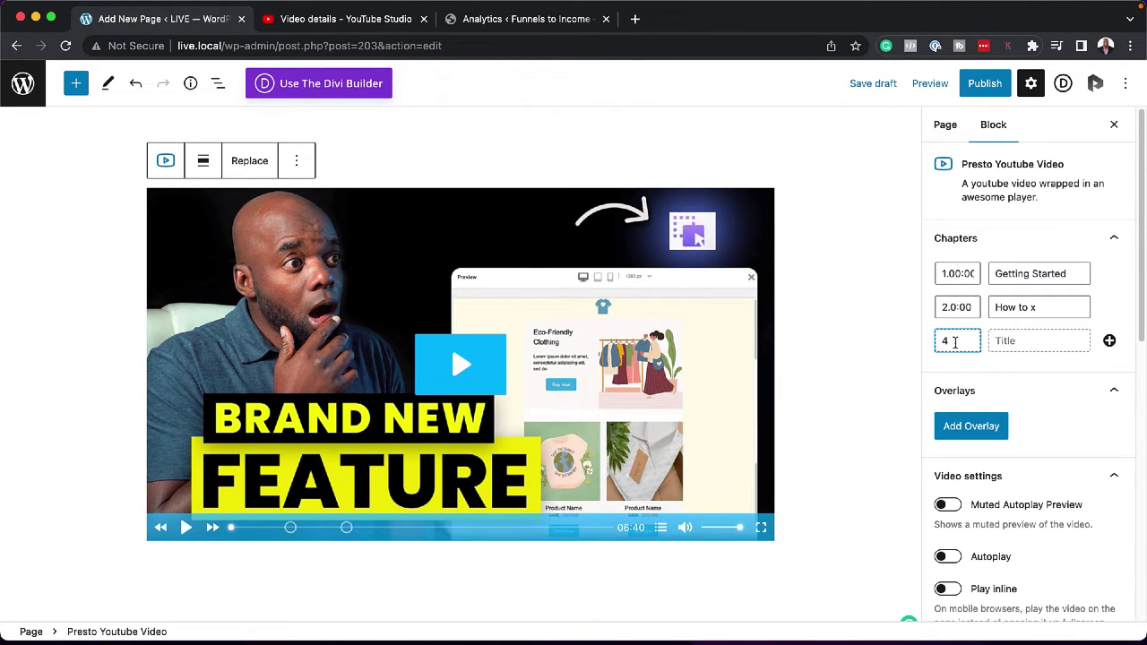
click(1019, 348)
text(Download)
key(Tab)
key(Return)
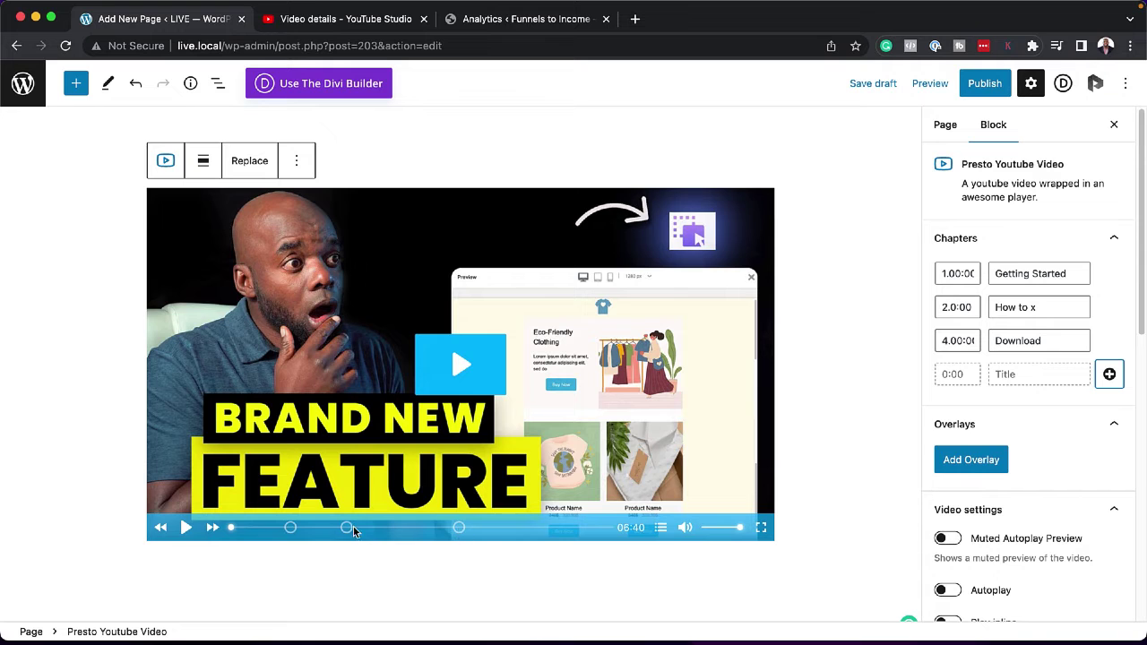
Publish the New Video page, confirm live that Download plays from 4:00, and return to the editor.
click(994, 86)
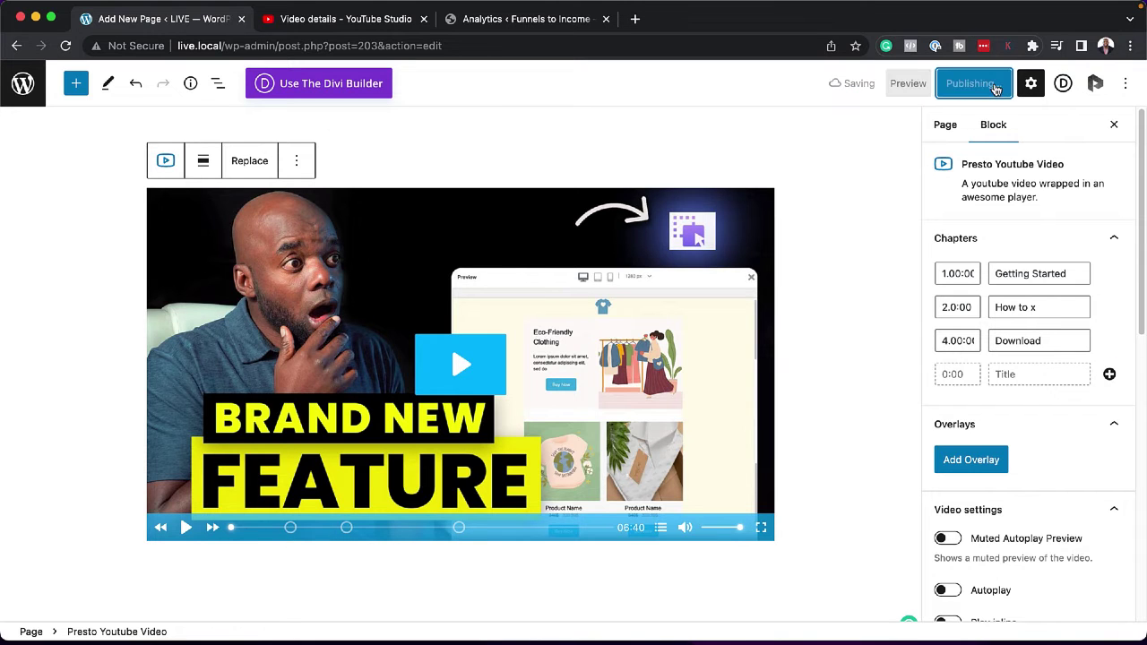
click(179, 594)
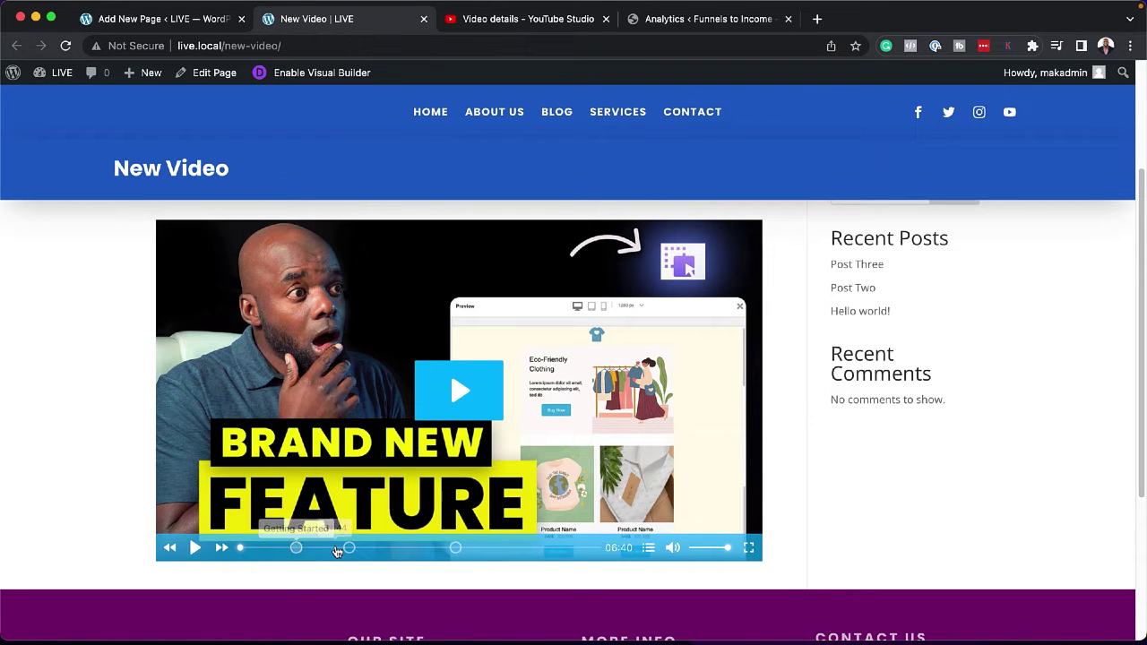
click(456, 550)
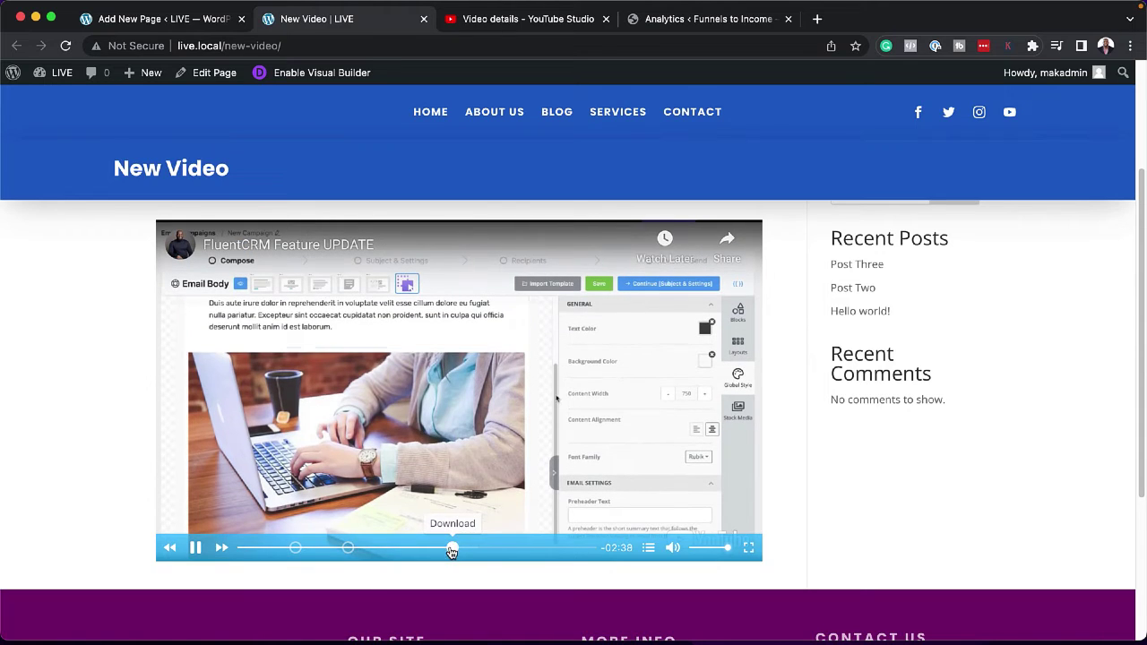
click(202, 21)
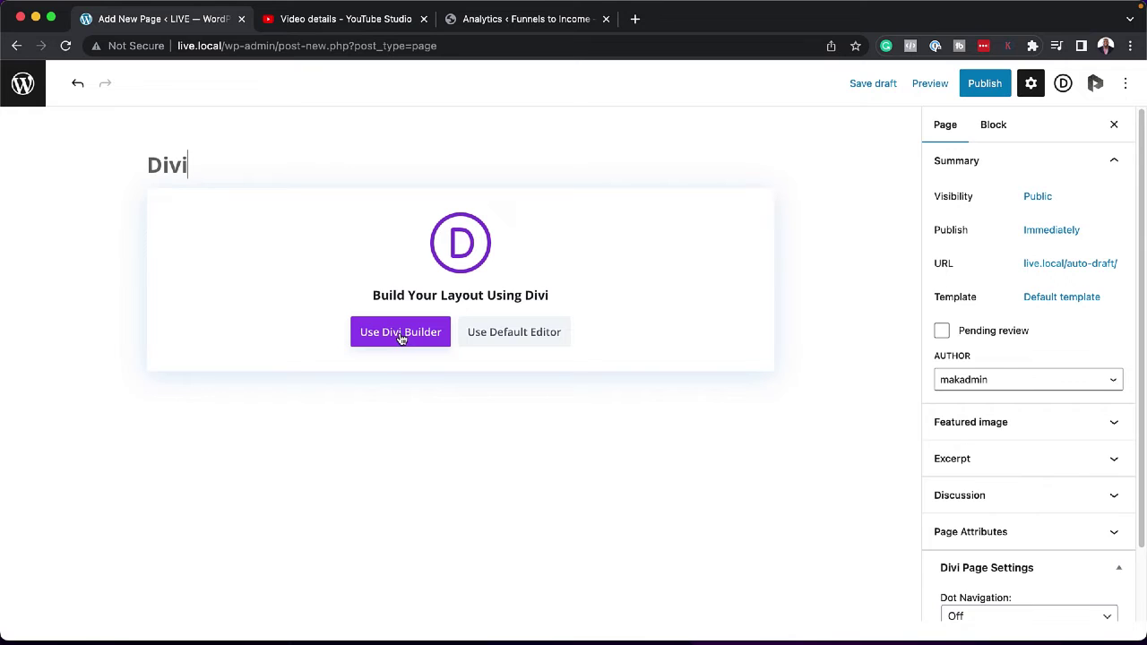
Build the Divi page from scratch with a one-column row holding a Presto Player Media module.
click(401, 335)
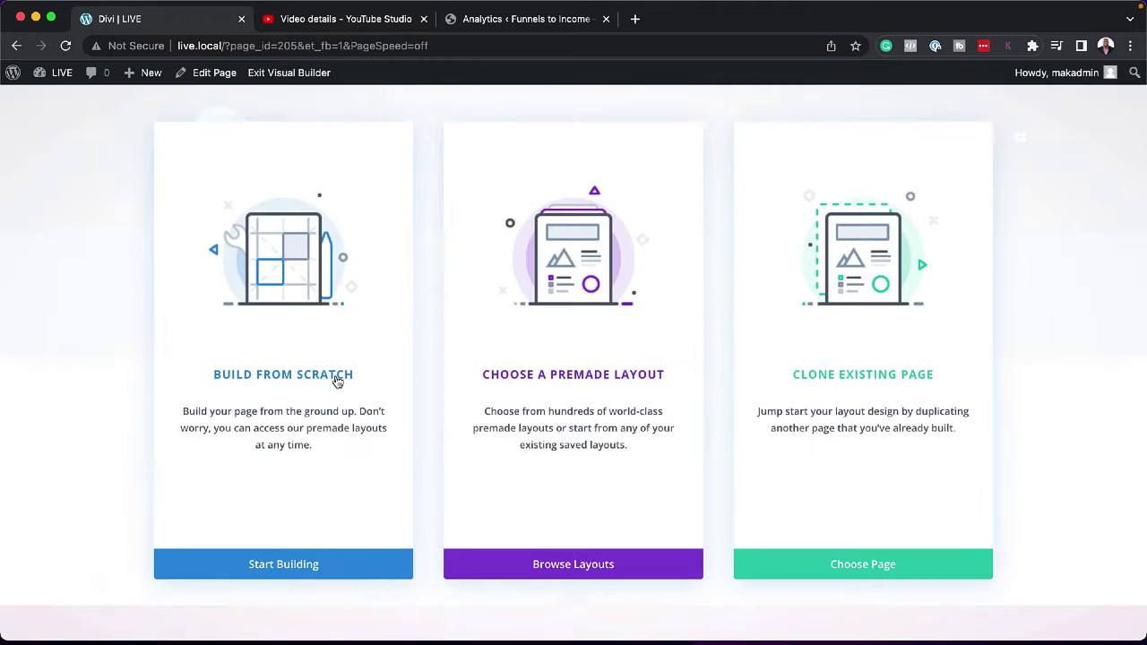
click(336, 380)
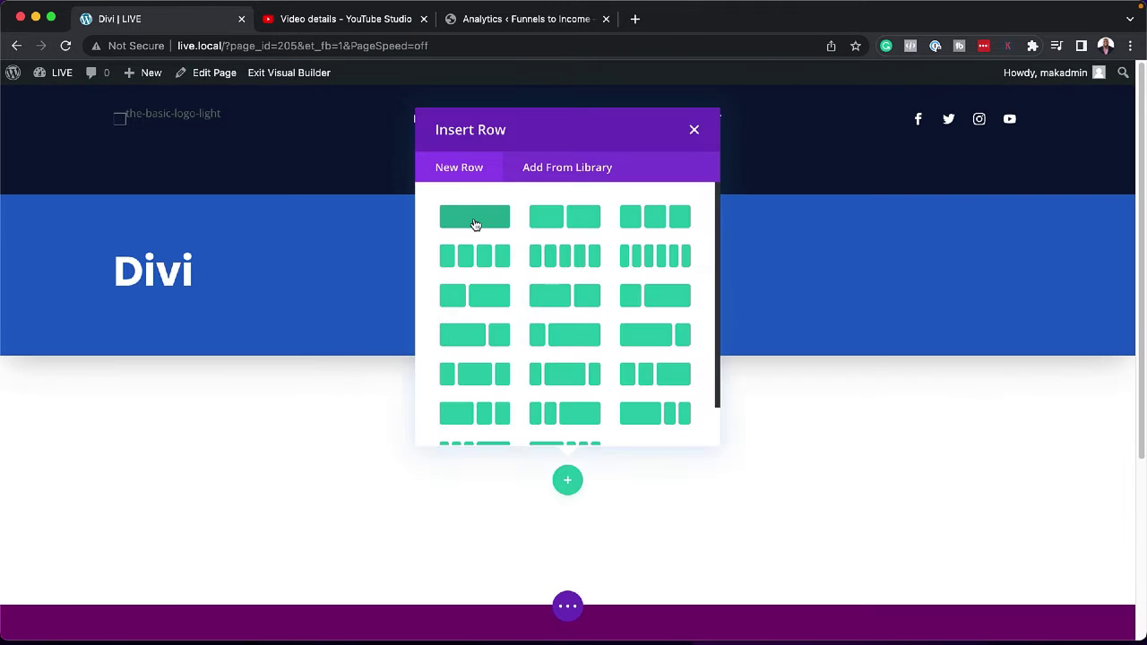
click(475, 218)
text(pre)
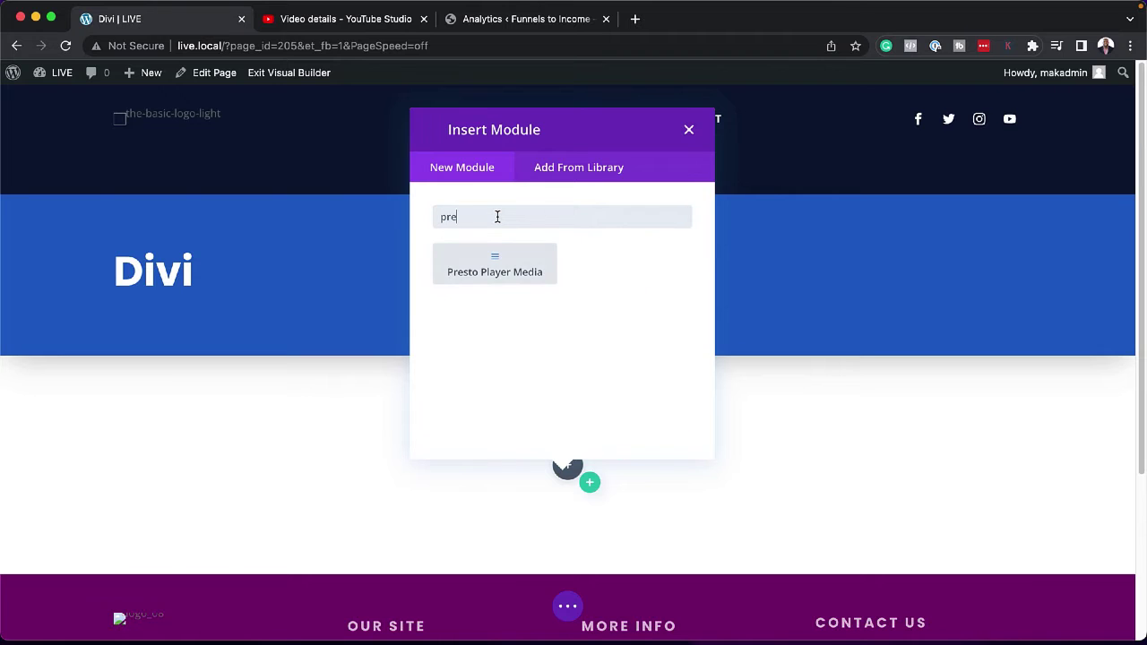
click(490, 268)
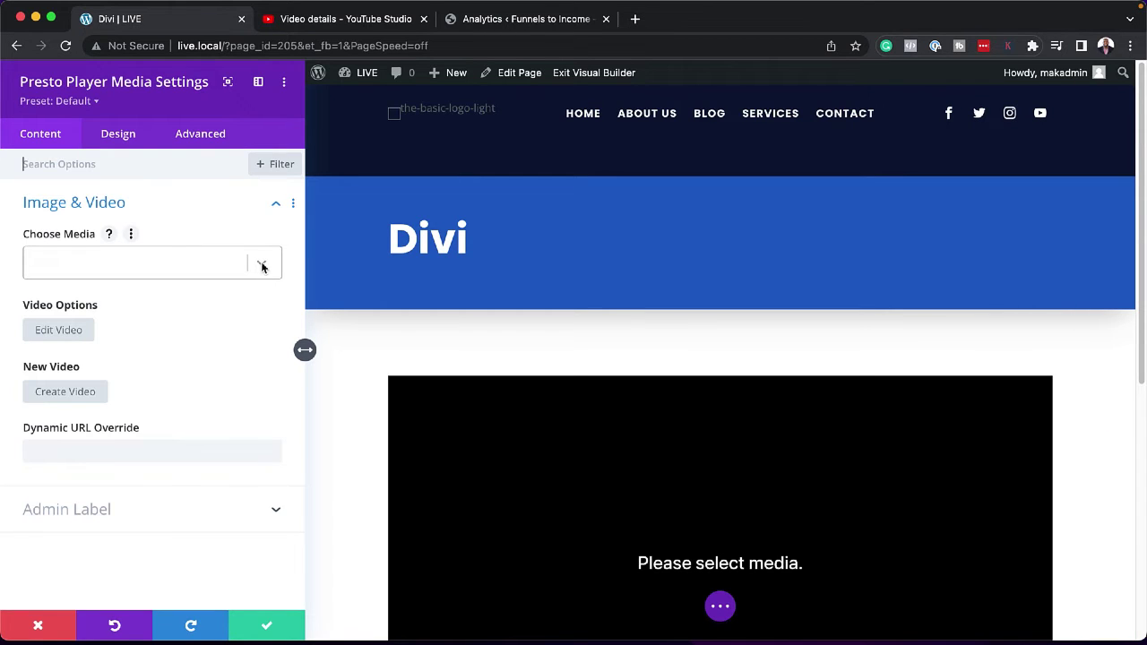
Pick Video One from the module's Choose Media dropdown and open its edit screen.
click(261, 265)
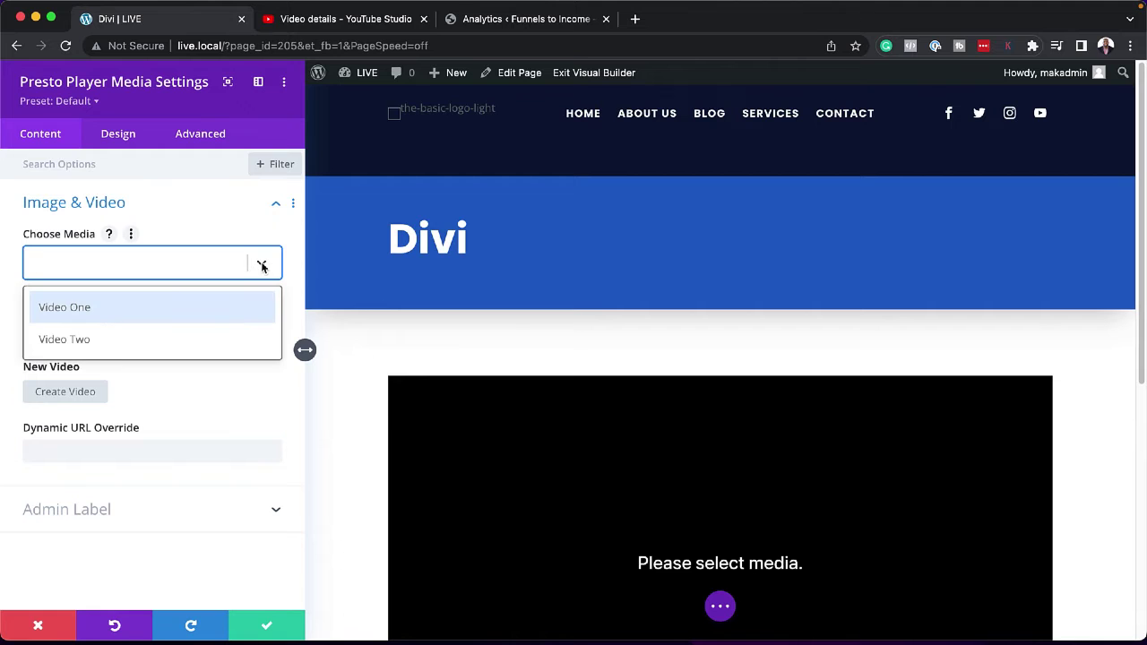
click(117, 307)
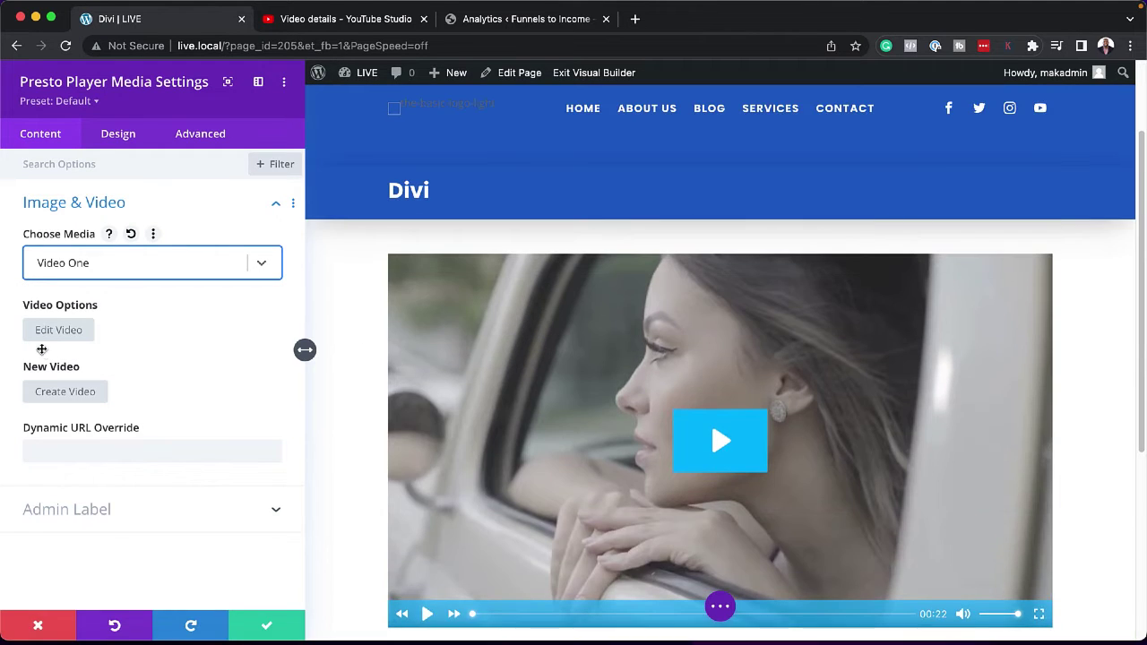
click(84, 335)
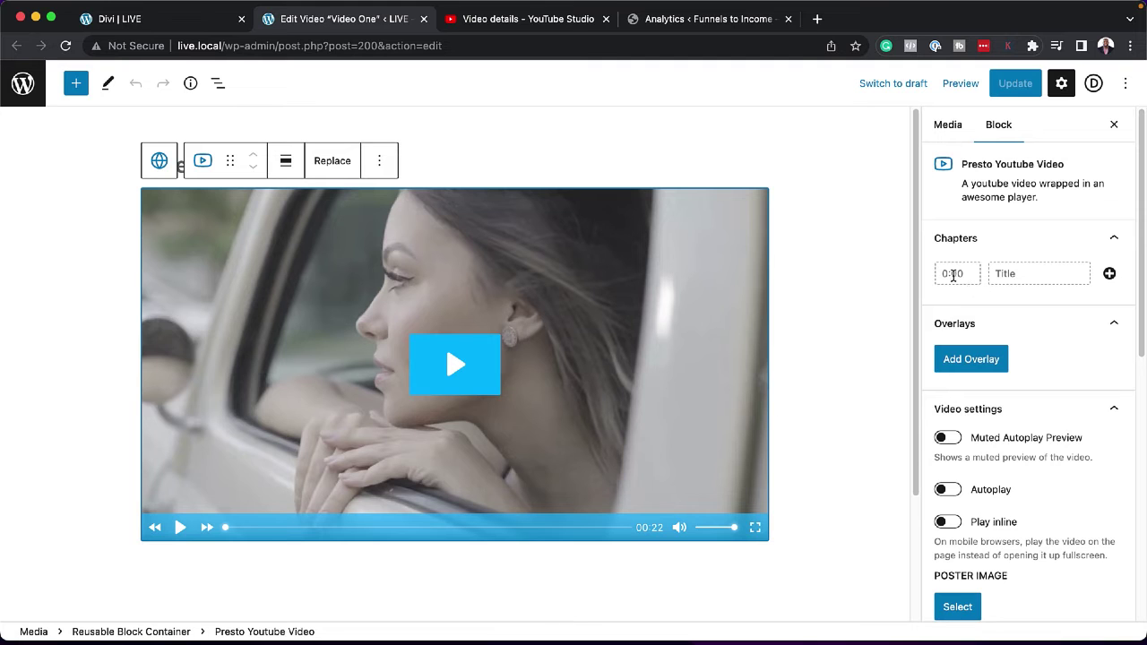
Draft a 'Click here' text overlay on Video One, then remove it and save with no overlays.
scroll(1037, 386, down, 1)
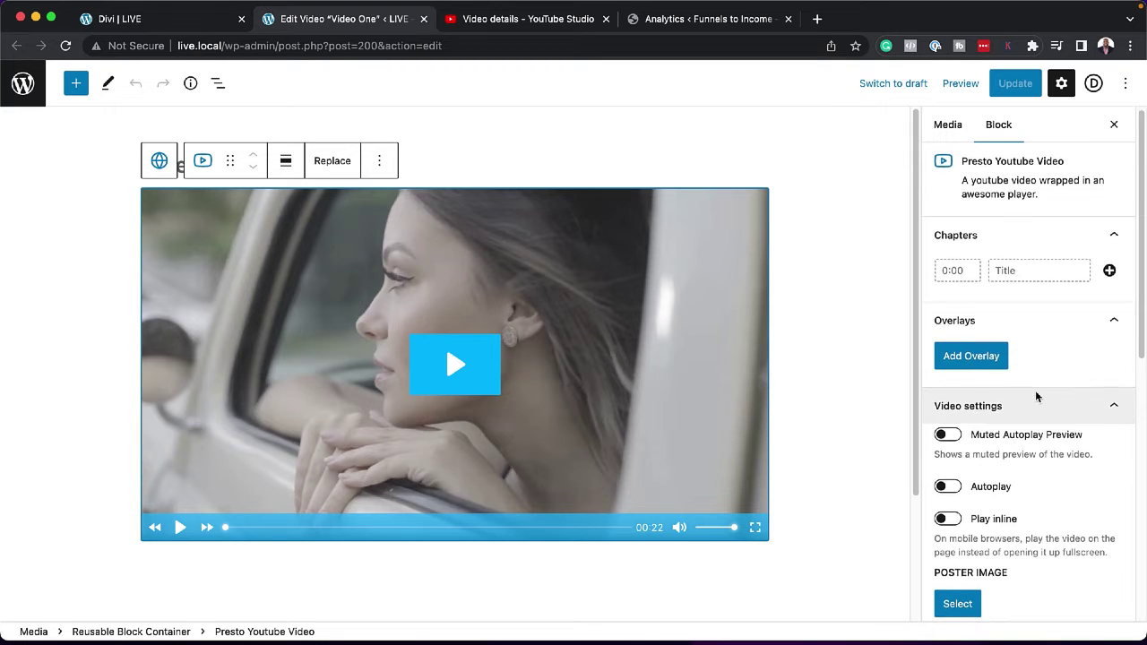
click(990, 346)
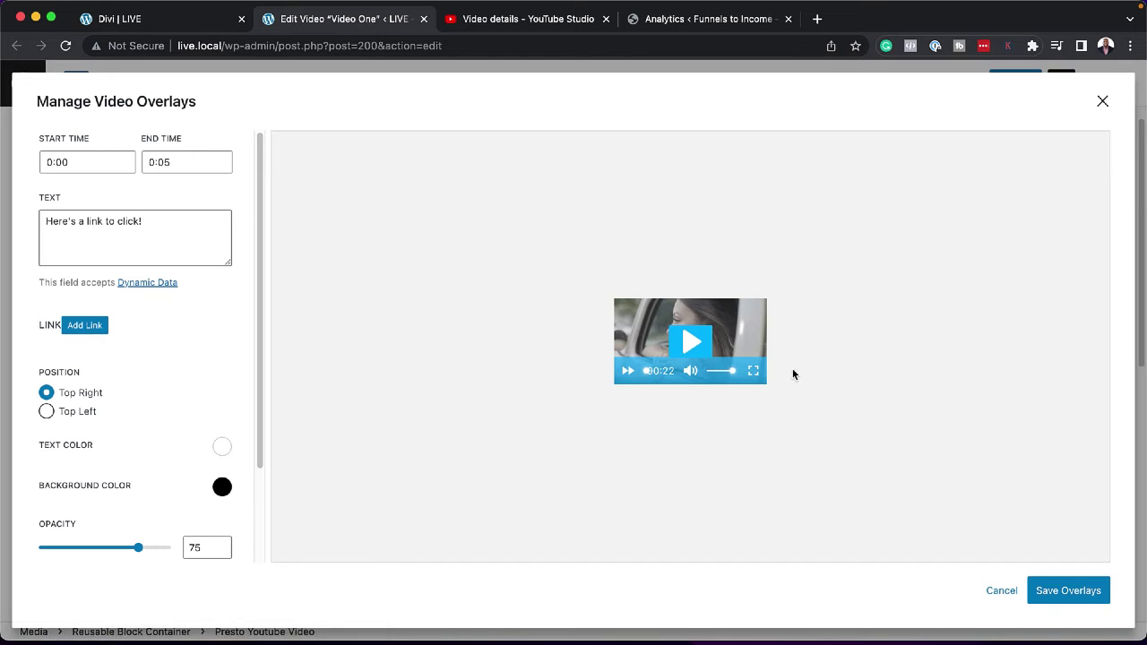
triple_click(156, 220)
text(C)
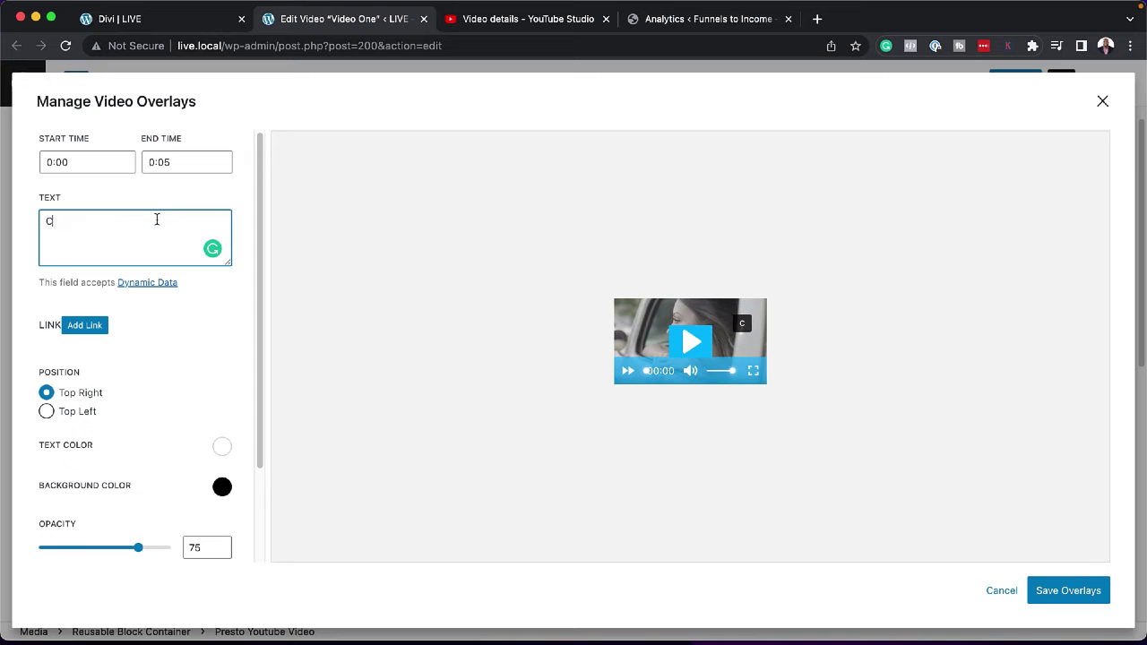
text(lick here)
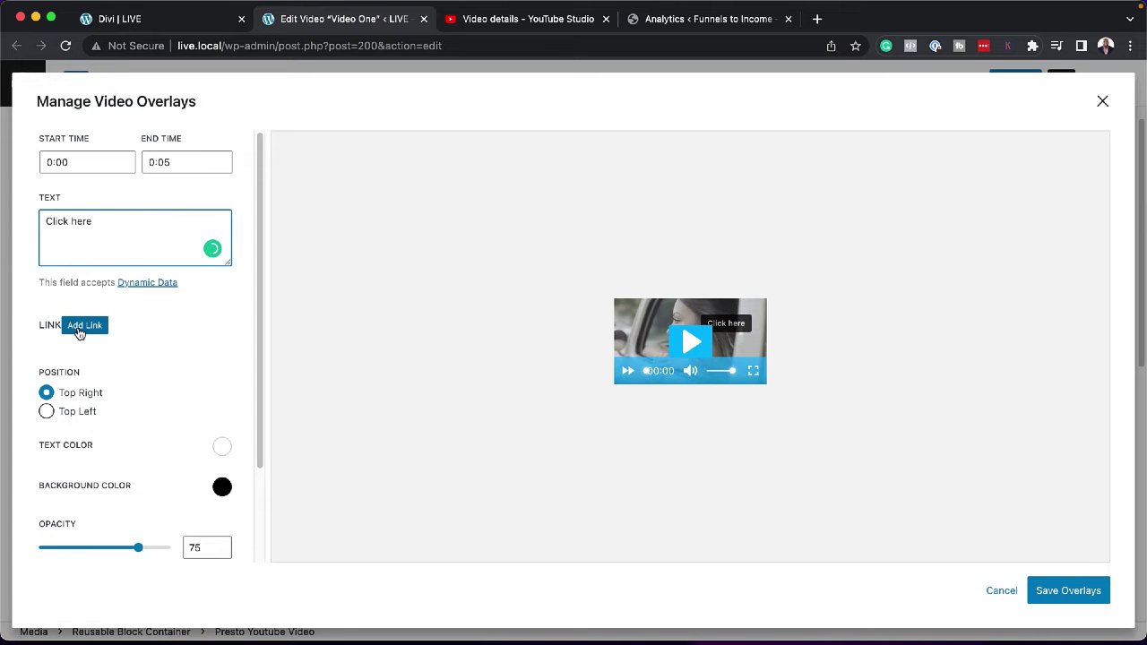
scroll(169, 415, down, 2)
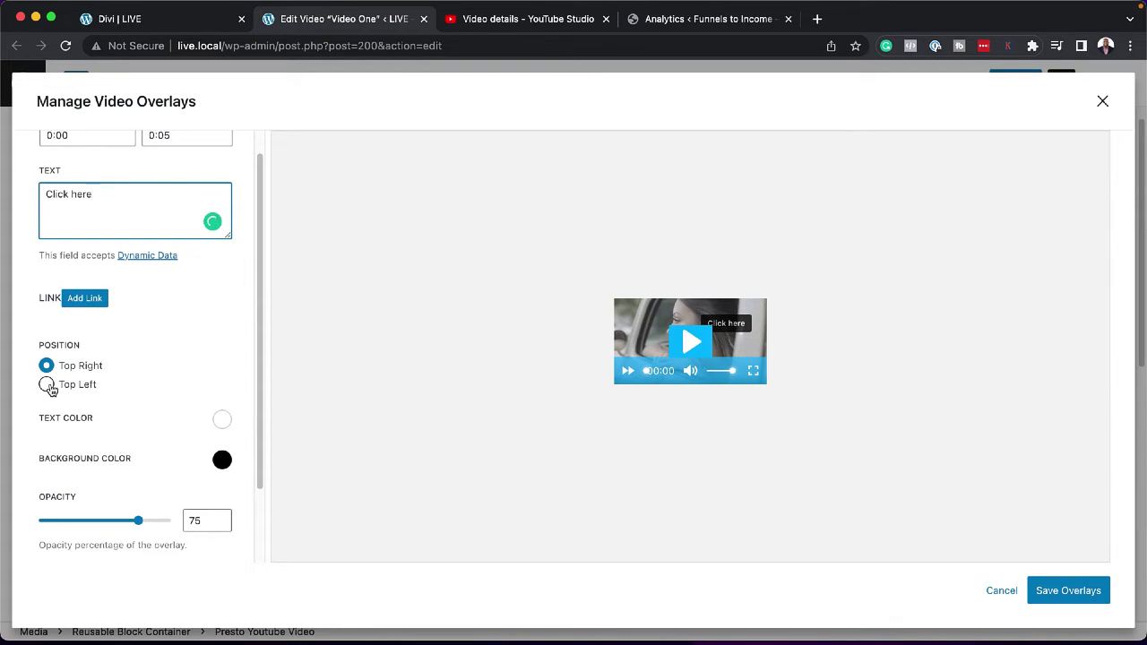
scroll(179, 391, down, 3)
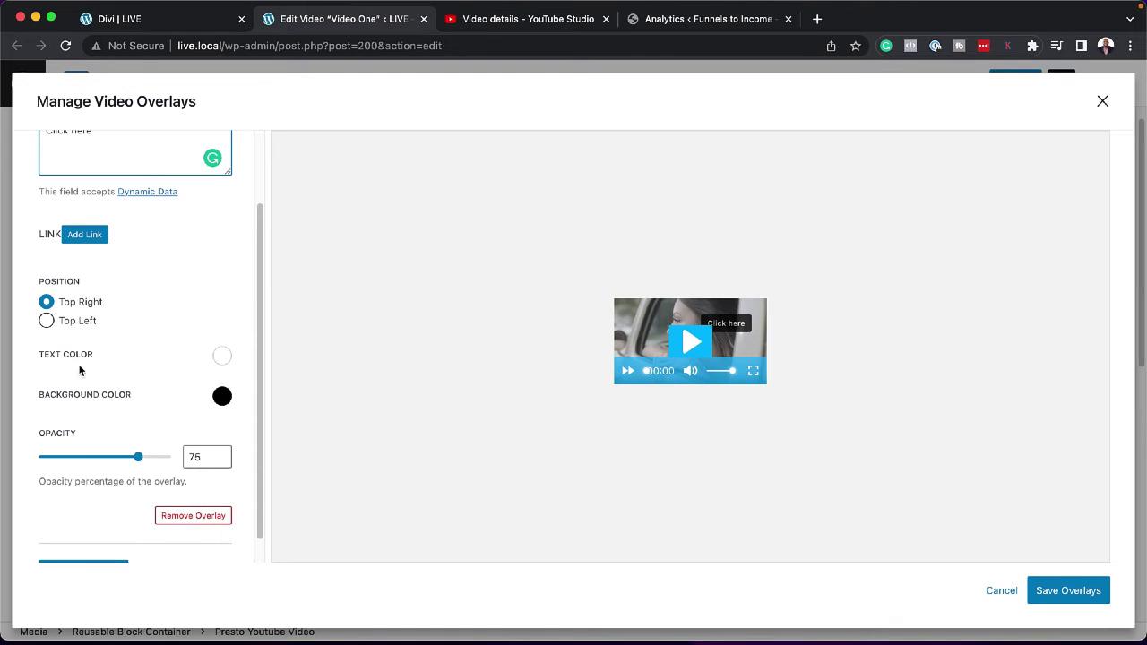
scroll(239, 460, down, 2)
click(194, 489)
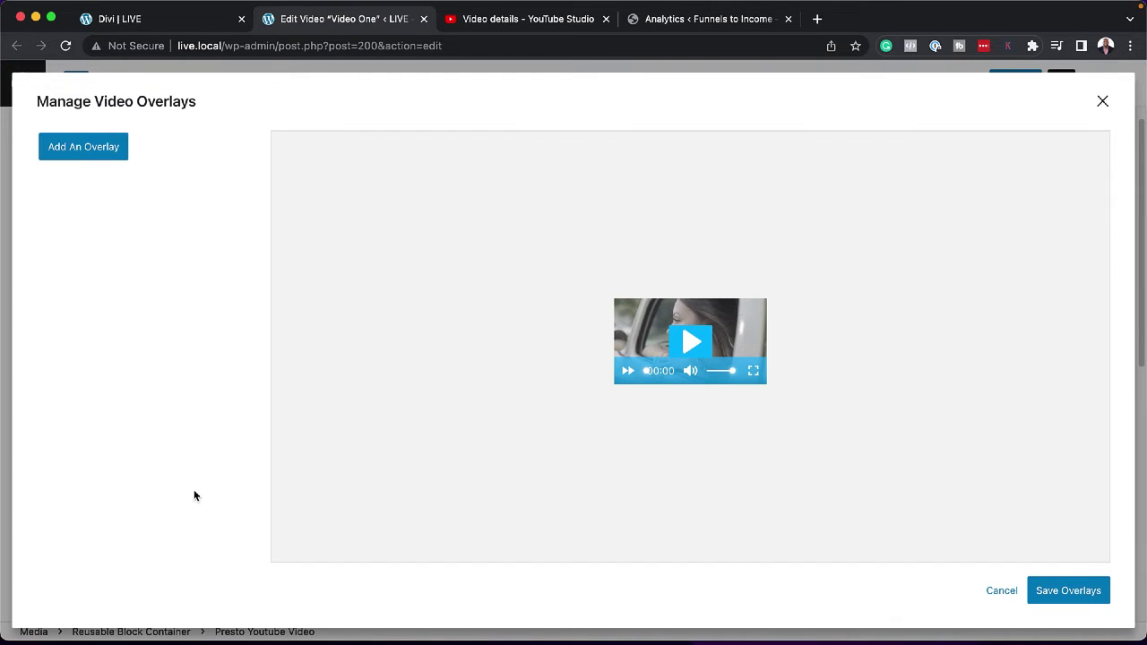
click(1051, 592)
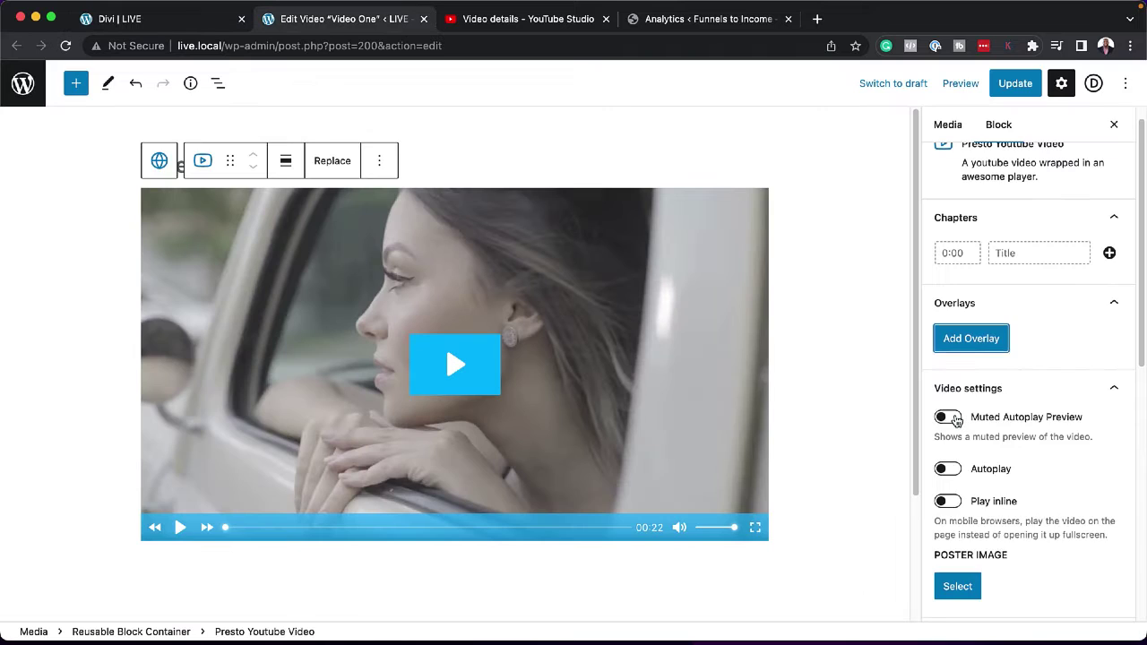
Switch on Muted Autoplay Preview in Video One's settings and save with Update.
click(948, 418)
scroll(1061, 448, down, 2)
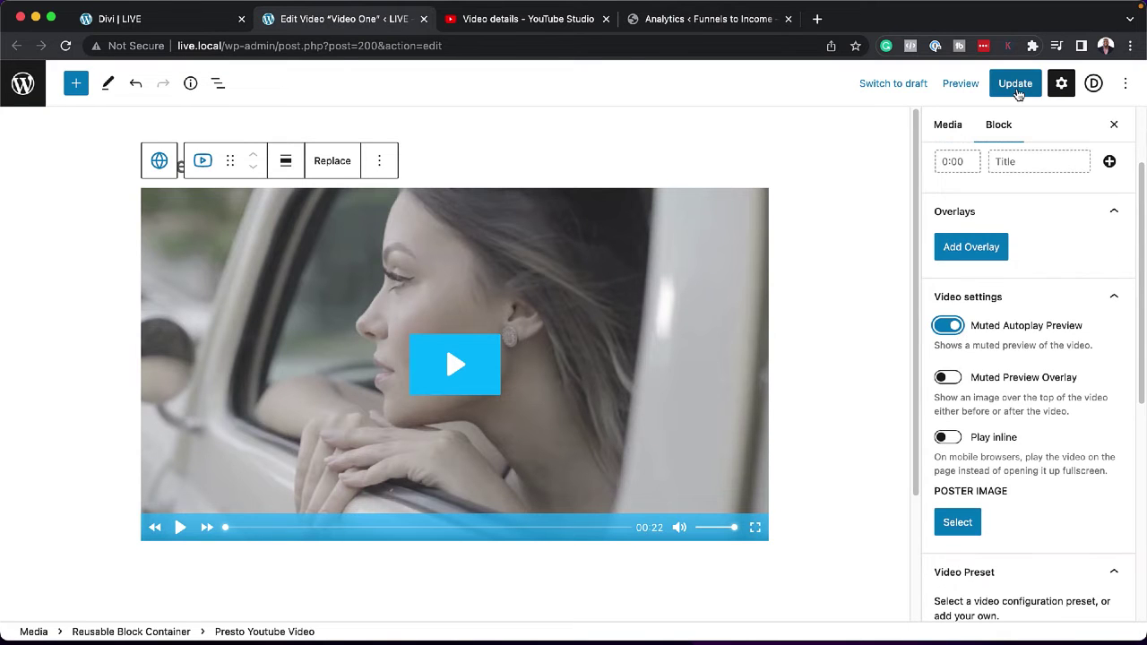
click(1016, 85)
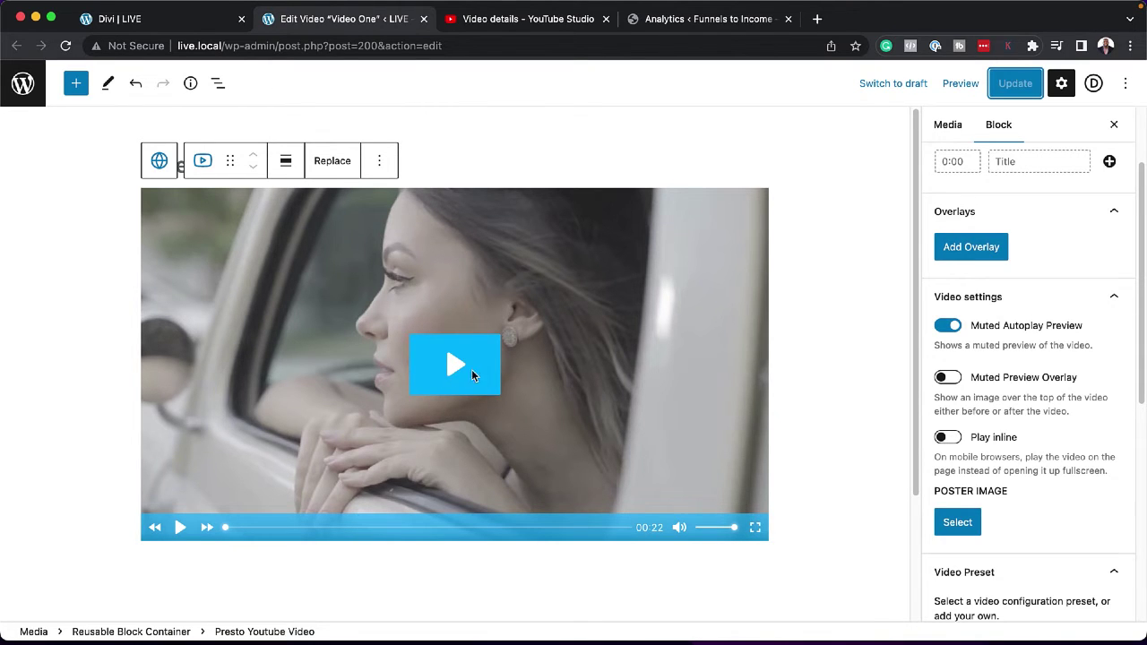
scroll(968, 475, down, 2)
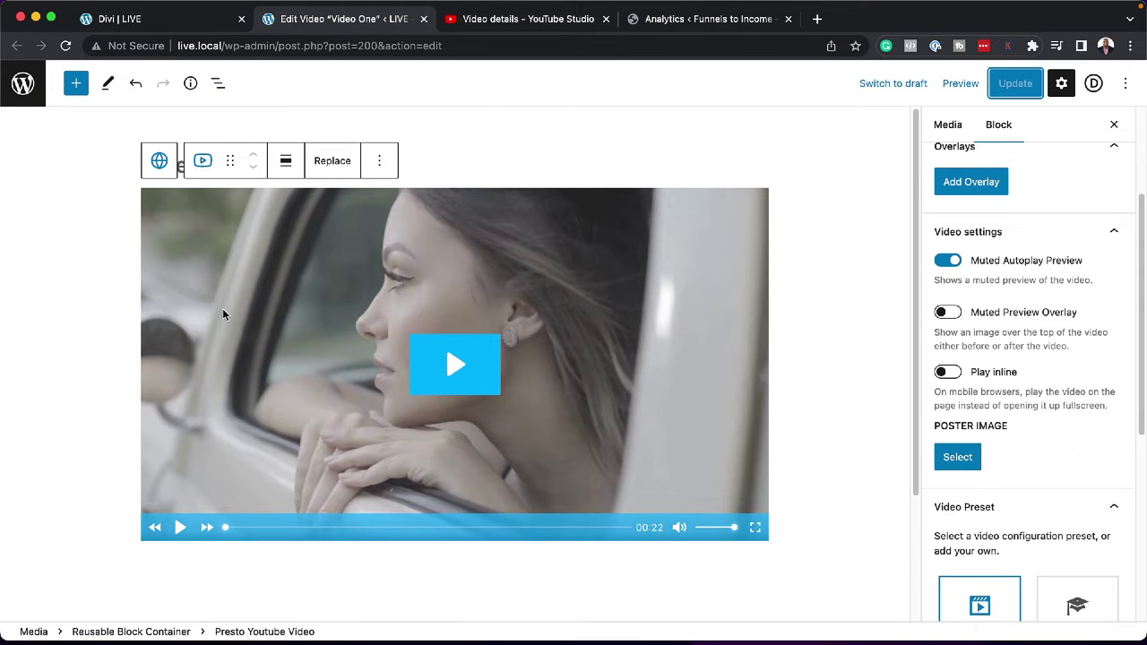
Set pexels-andrea-piacquadio-975250.jpg from the Media Library as Video One's poster image.
click(958, 457)
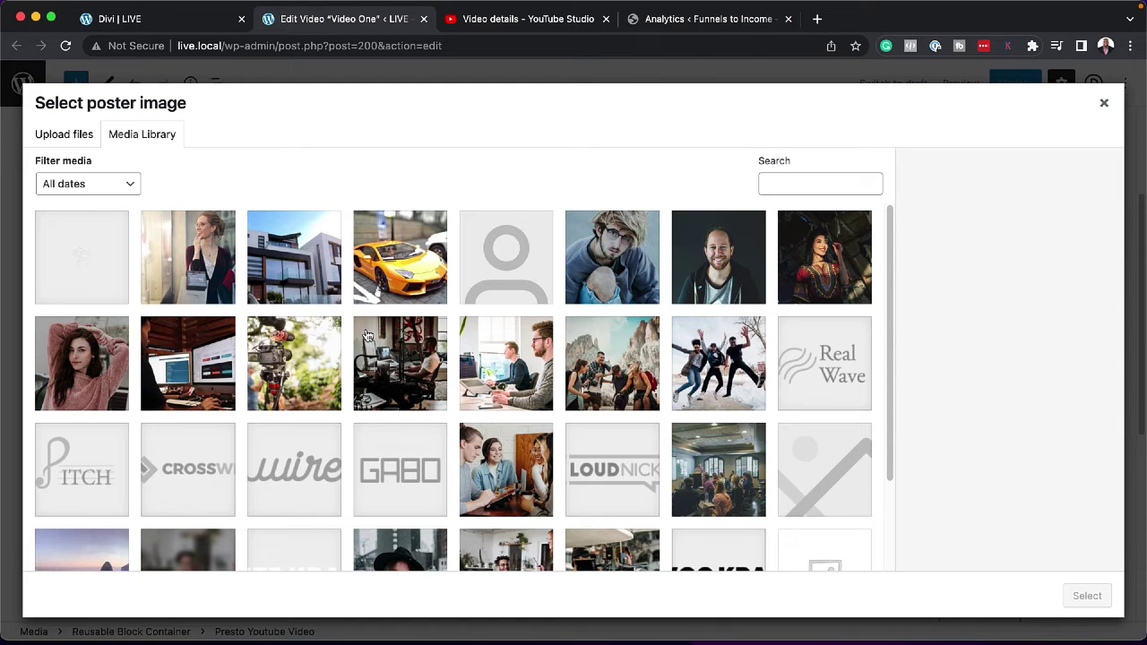
click(212, 280)
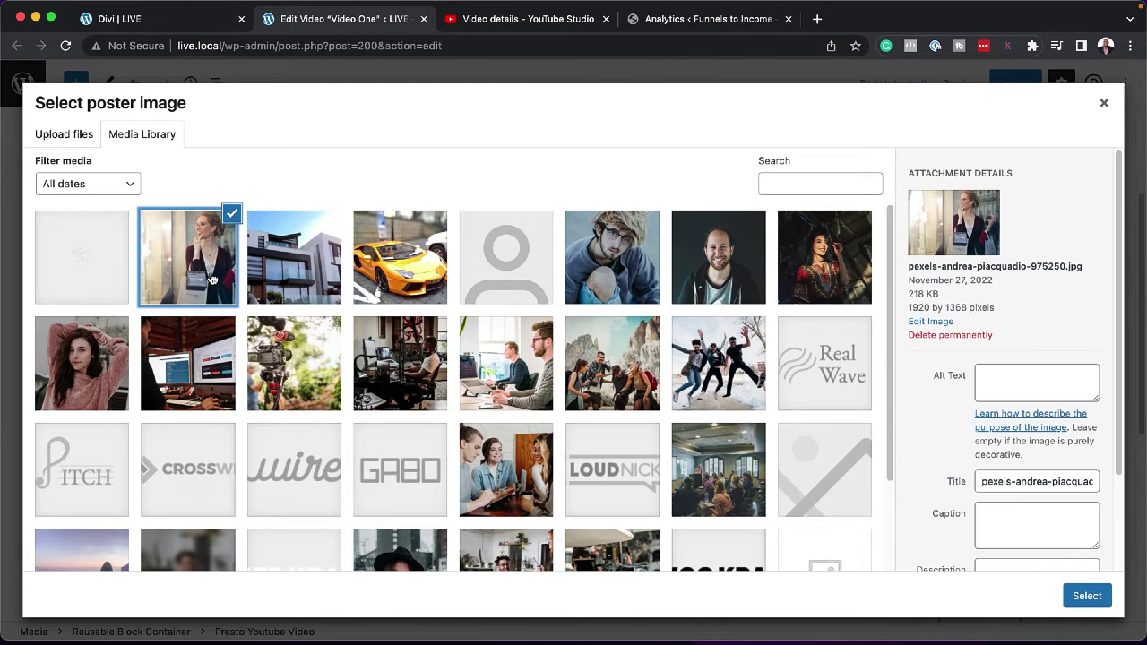
click(1085, 598)
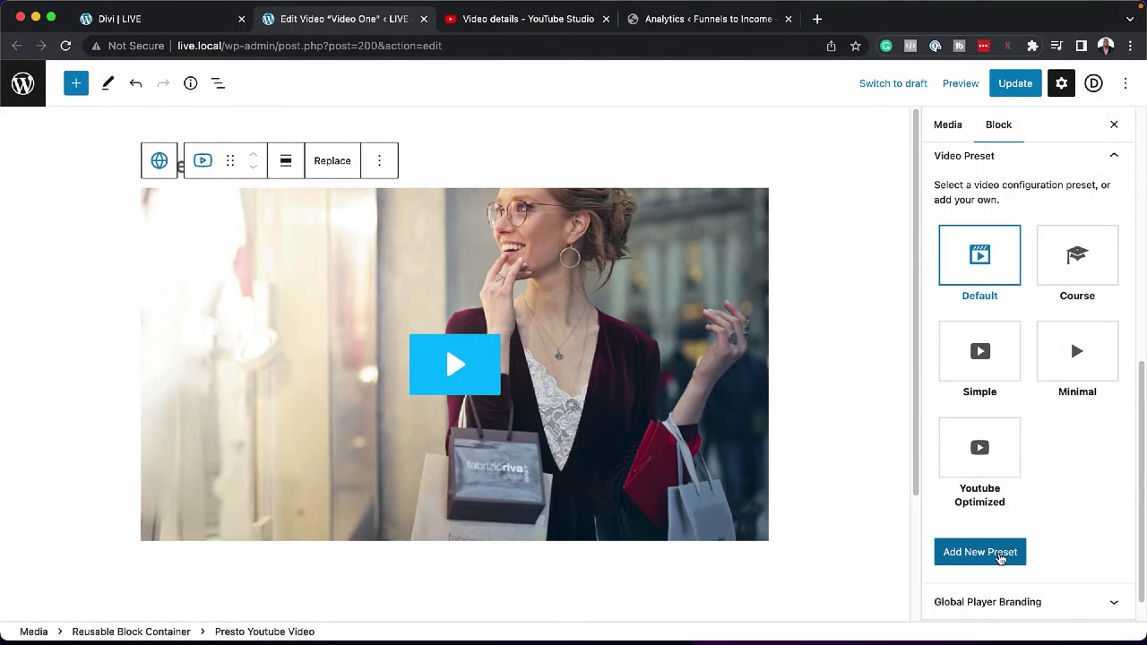
Start a new preset named 'Mak Preset' and keep the large play button enabled.
click(1001, 557)
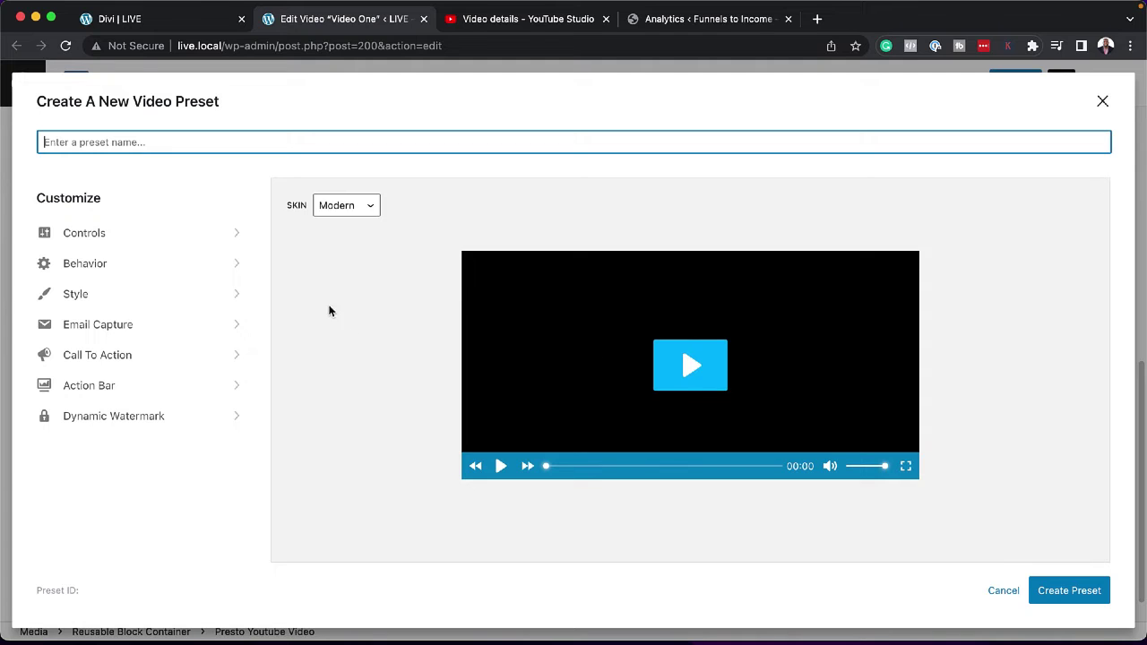
text(Mak Preset)
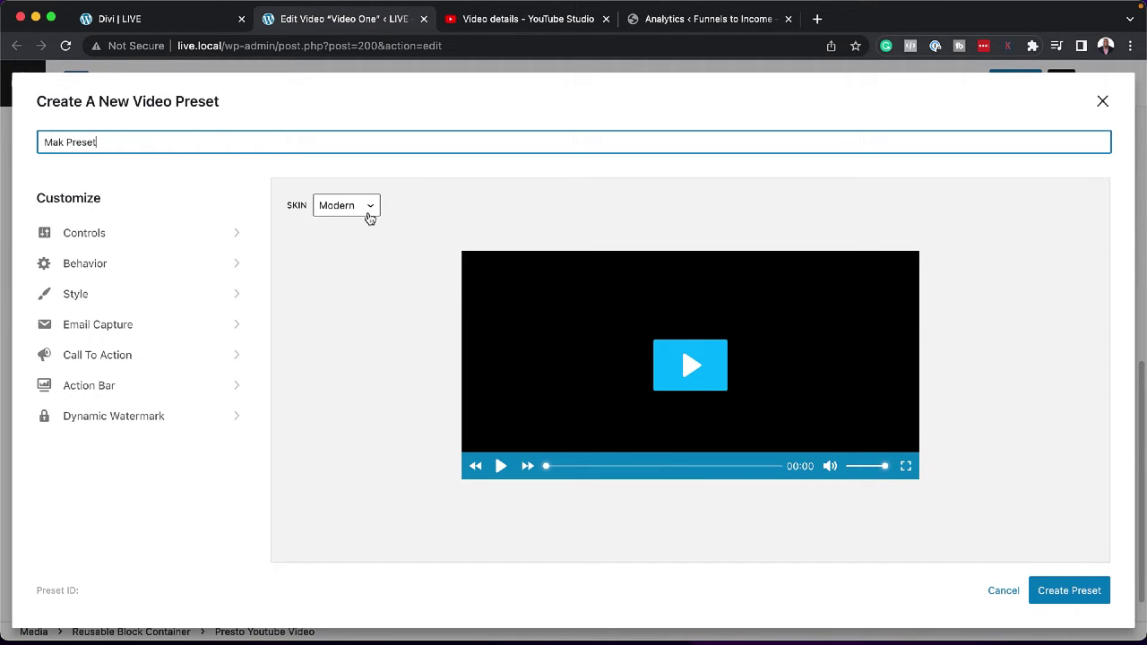
click(97, 235)
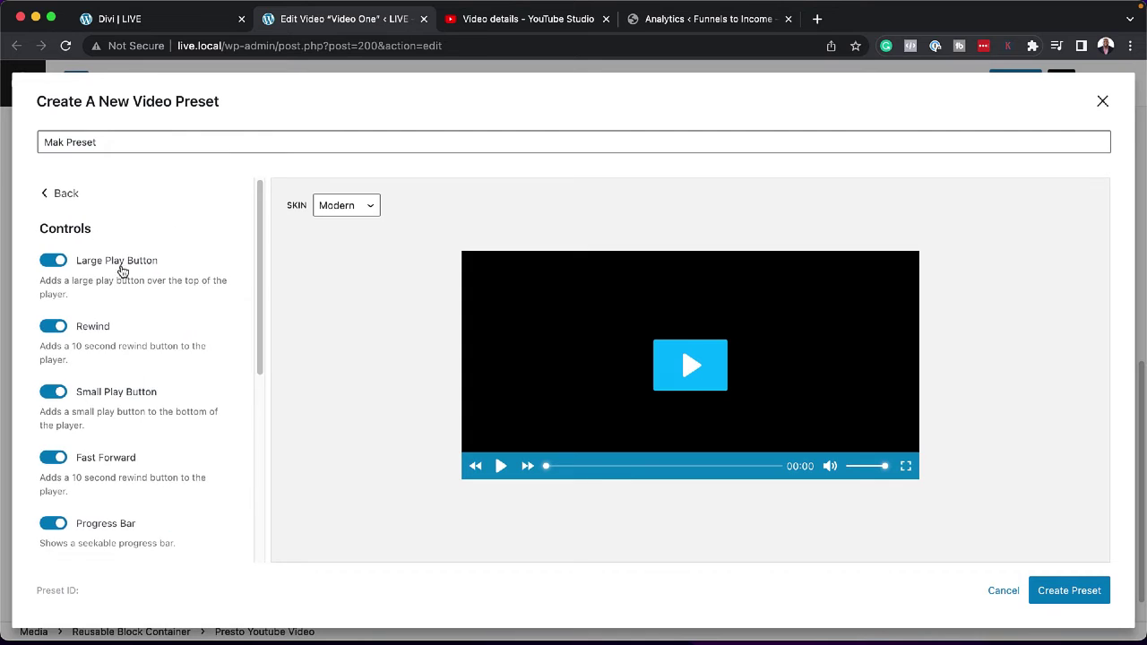
click(51, 261)
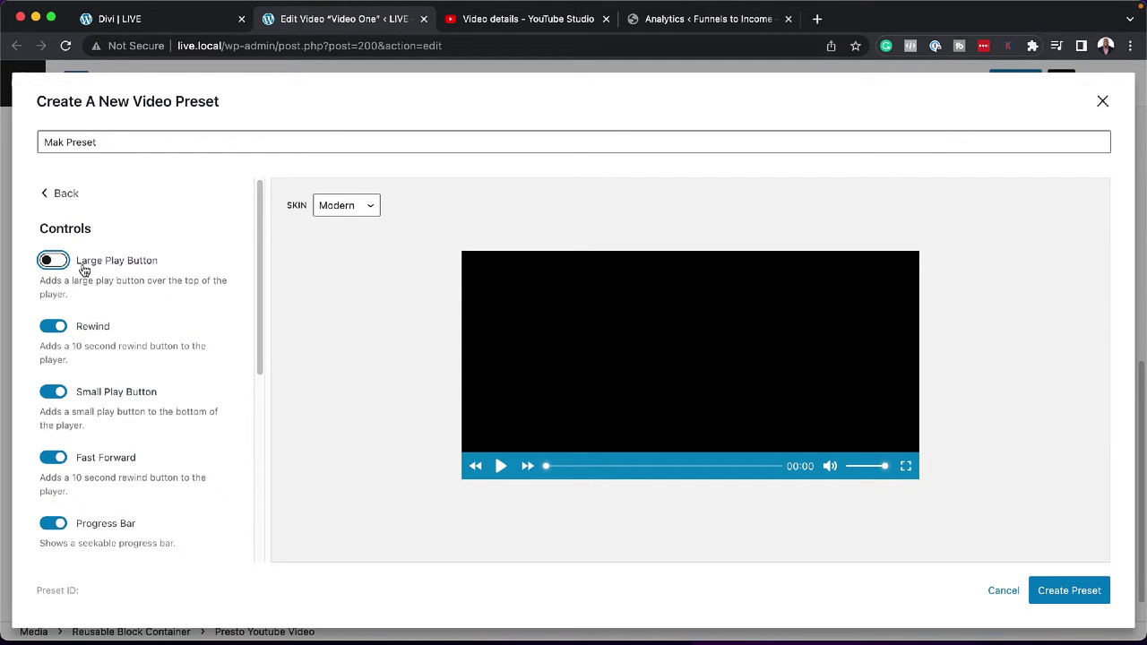
click(54, 263)
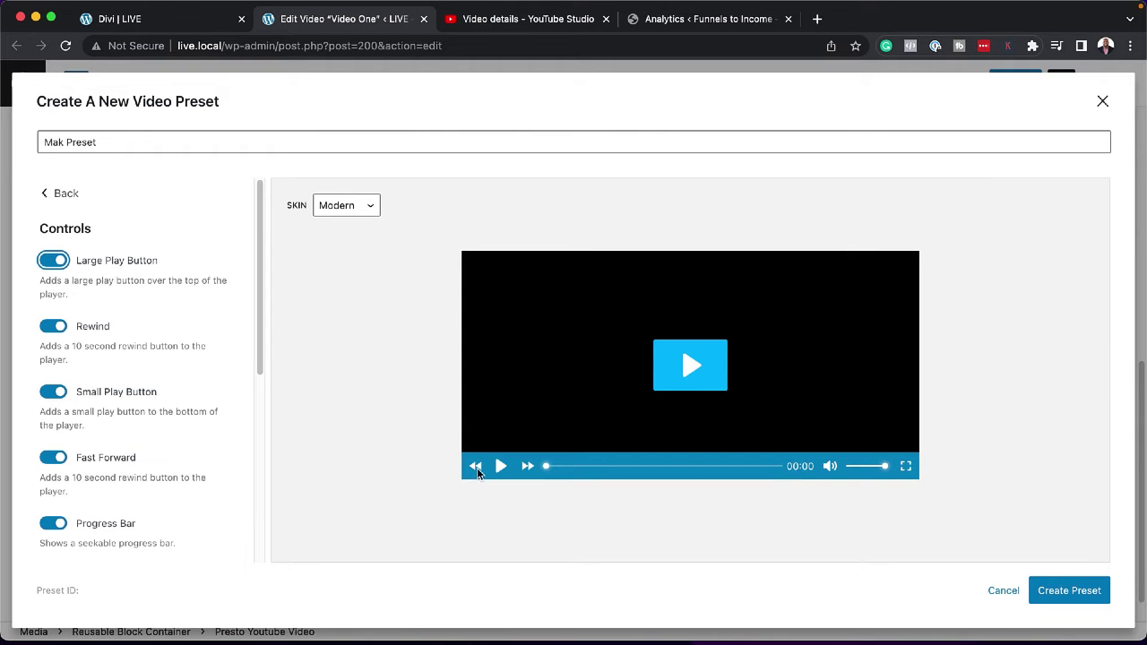
Toggle Rewind, Small Play Button, Fast Forward and Progress Bar off, then back on.
click(47, 327)
click(51, 395)
click(51, 395)
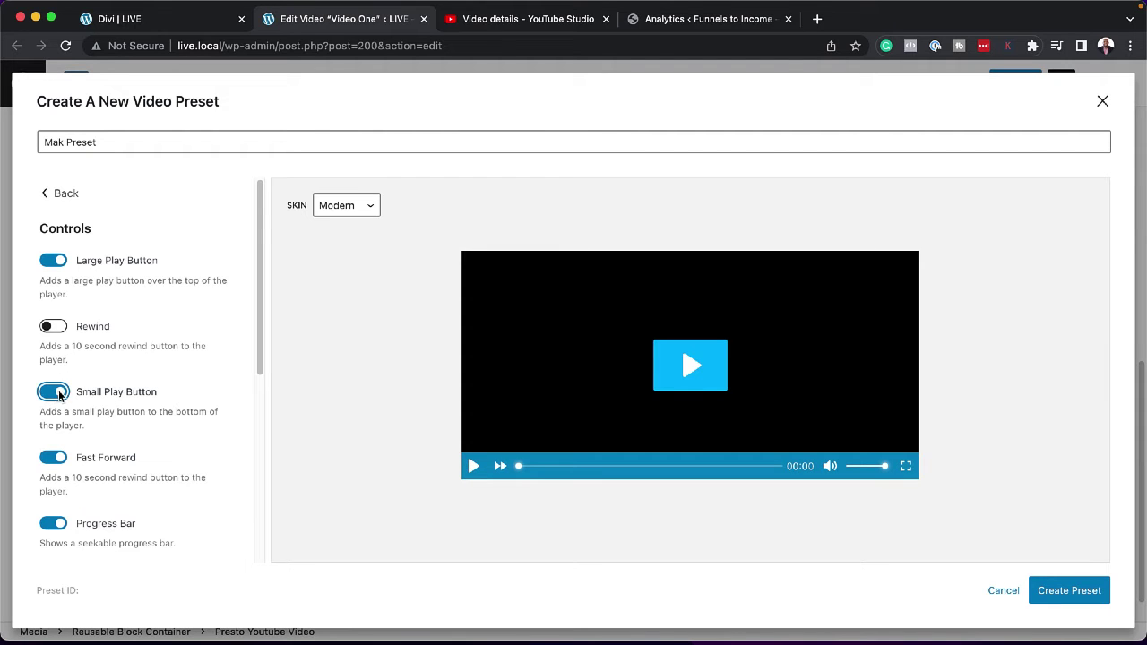
click(51, 395)
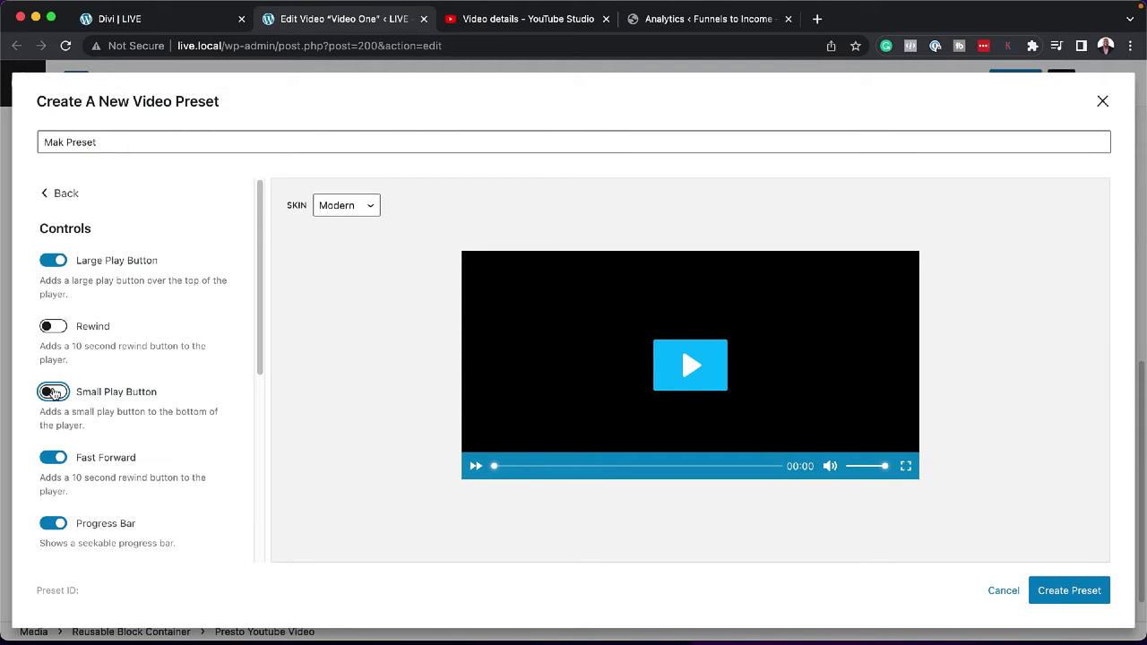
click(52, 459)
click(51, 523)
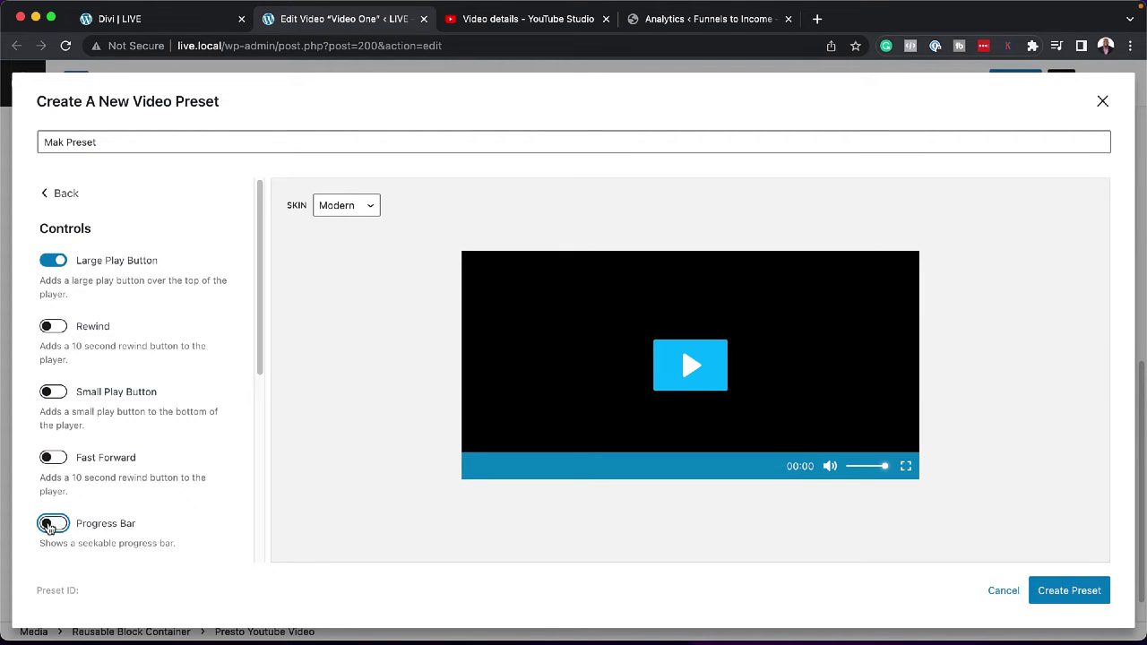
click(52, 524)
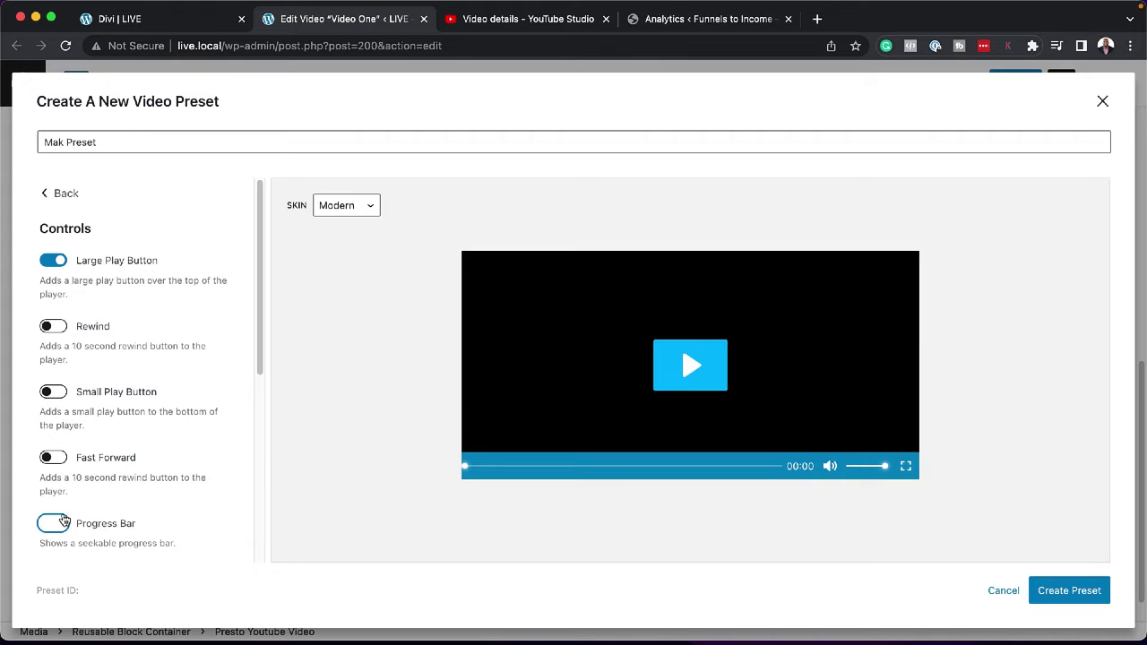
click(52, 458)
click(55, 393)
click(59, 328)
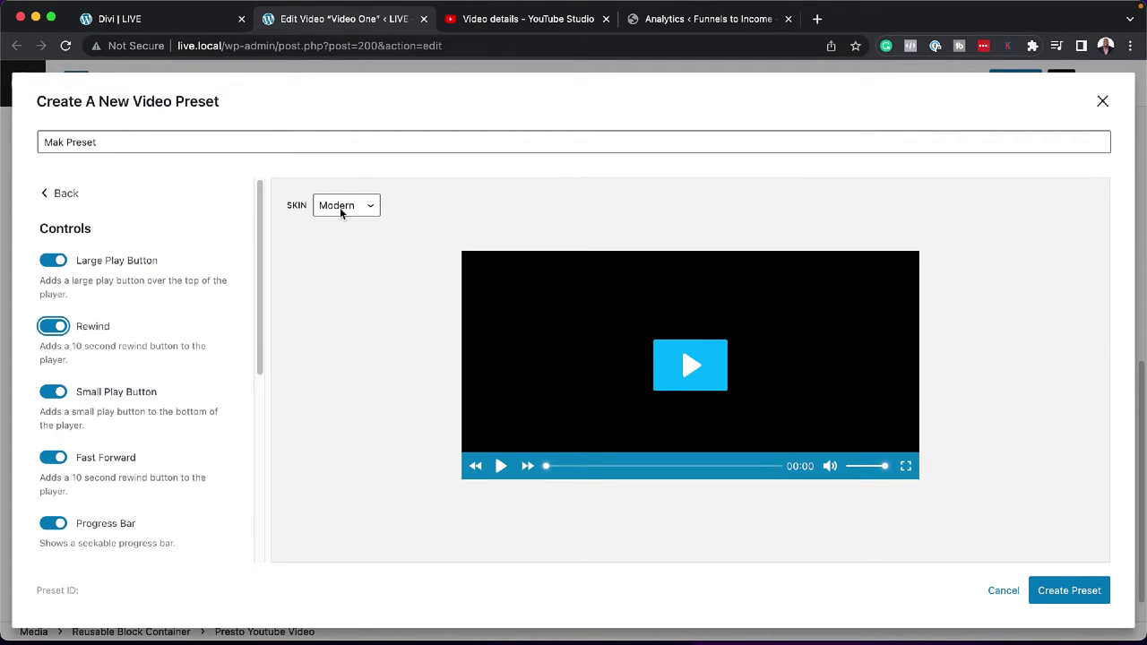
Preview the Basic skin, then keep the player on the Modern skin.
click(346, 209)
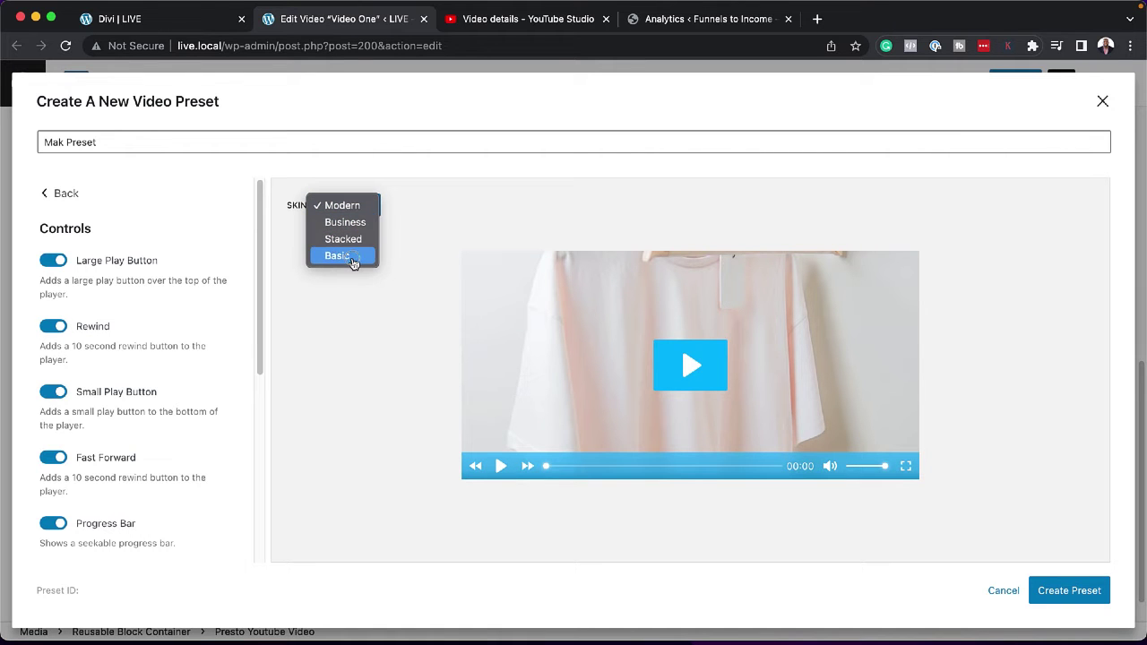
click(353, 258)
click(351, 205)
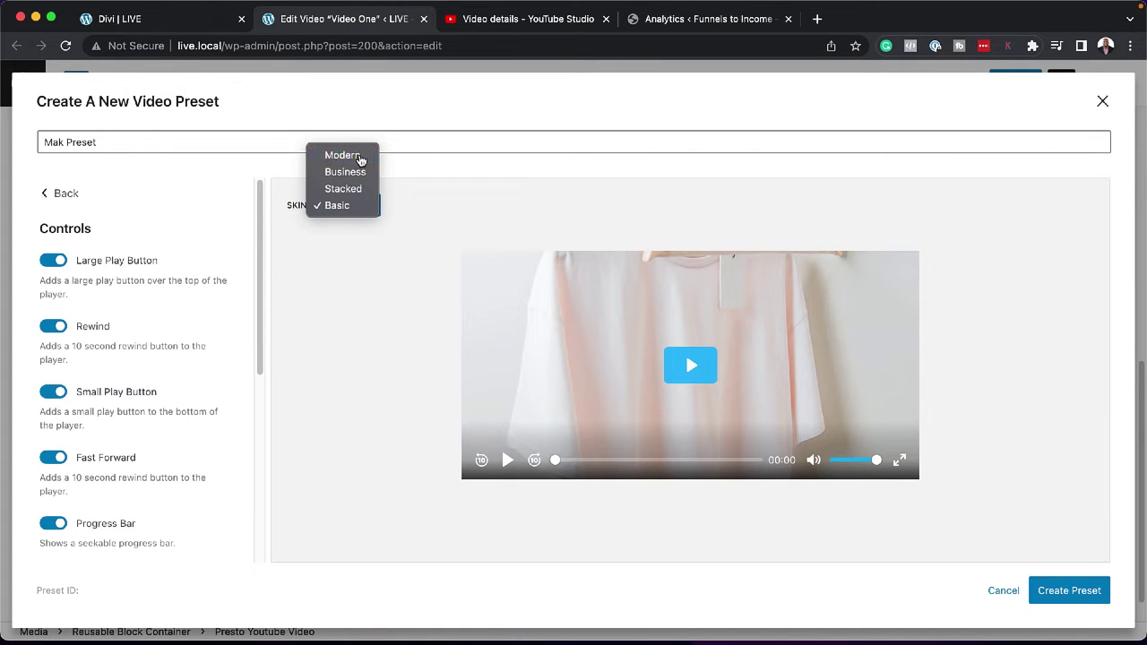
click(360, 159)
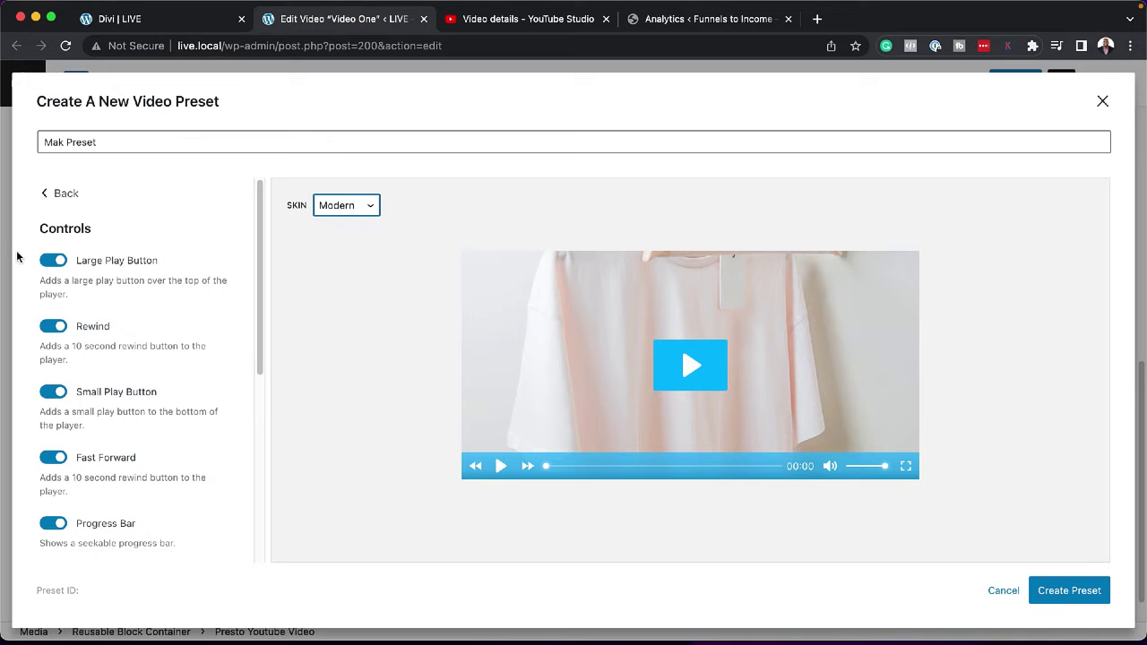
click(64, 193)
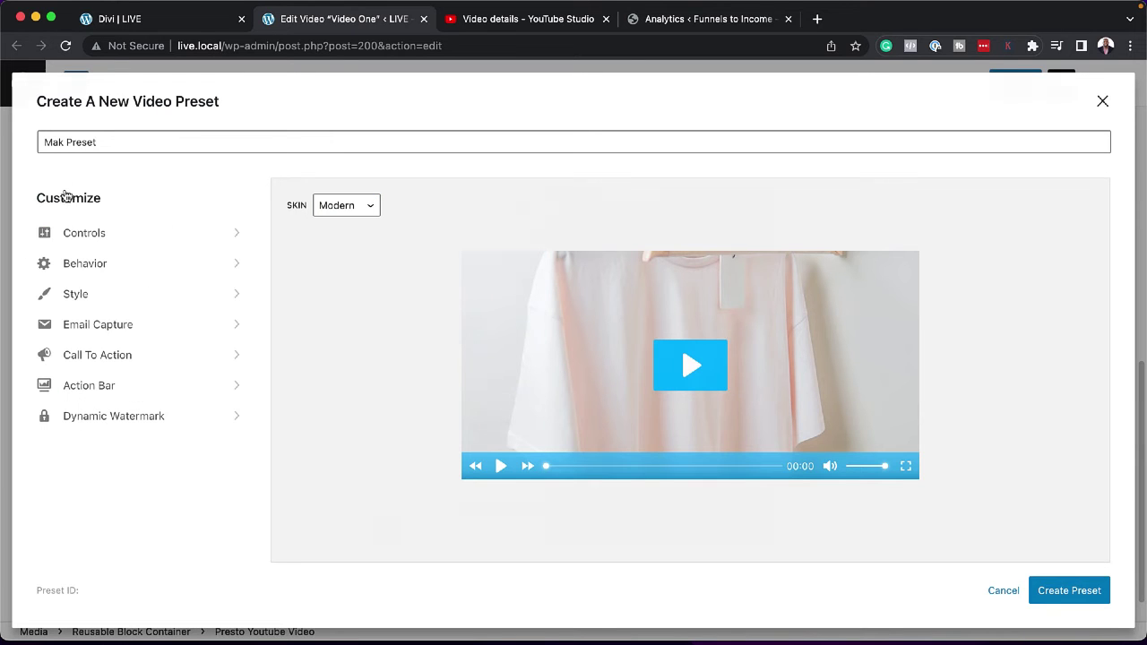
Turn off Save Play Position in the preset's Behavior settings.
click(119, 268)
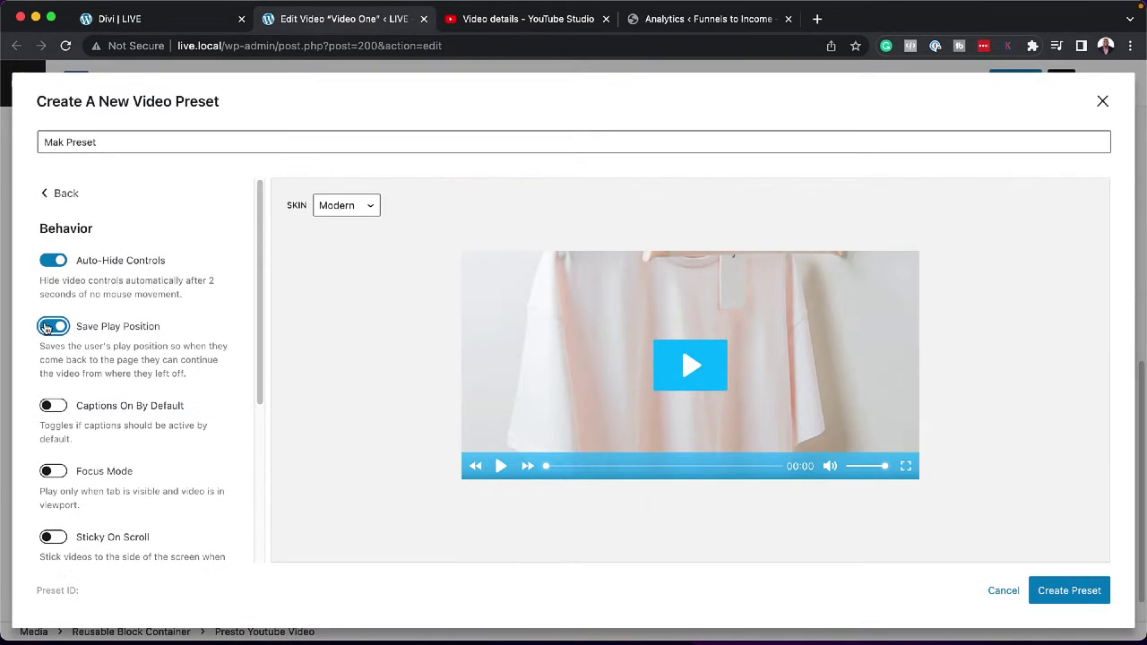
click(46, 328)
In Style, set Round Corners to 6, keeping the logo shown and Default caption style.
click(65, 195)
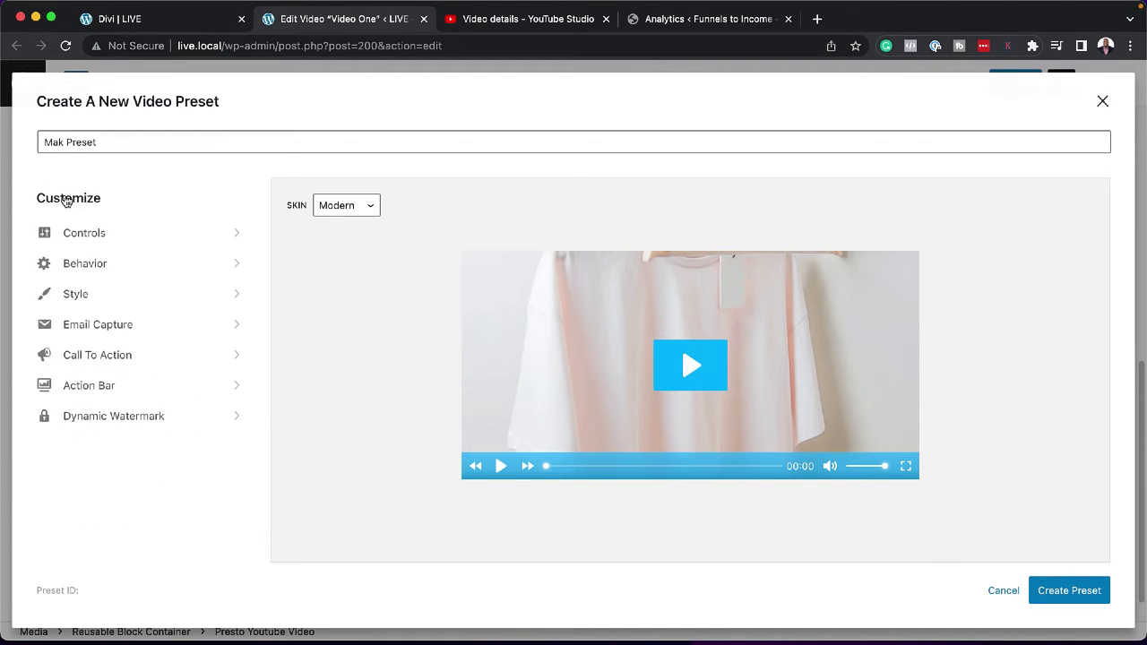
click(134, 293)
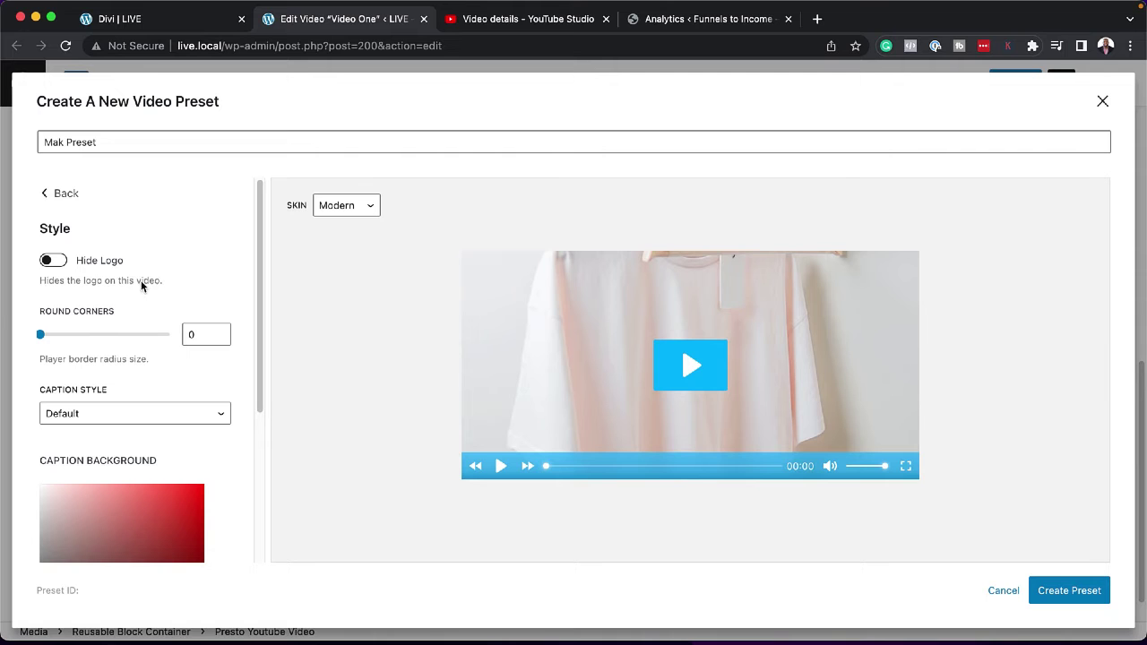
click(54, 261)
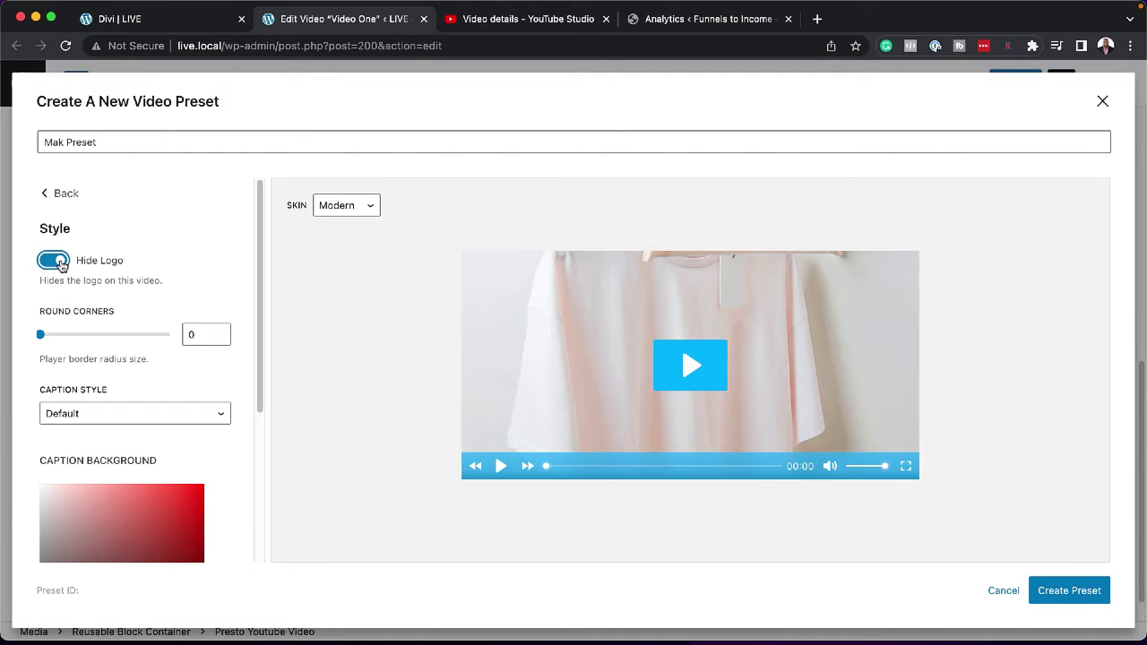
click(49, 261)
drag(44, 341, 74, 341)
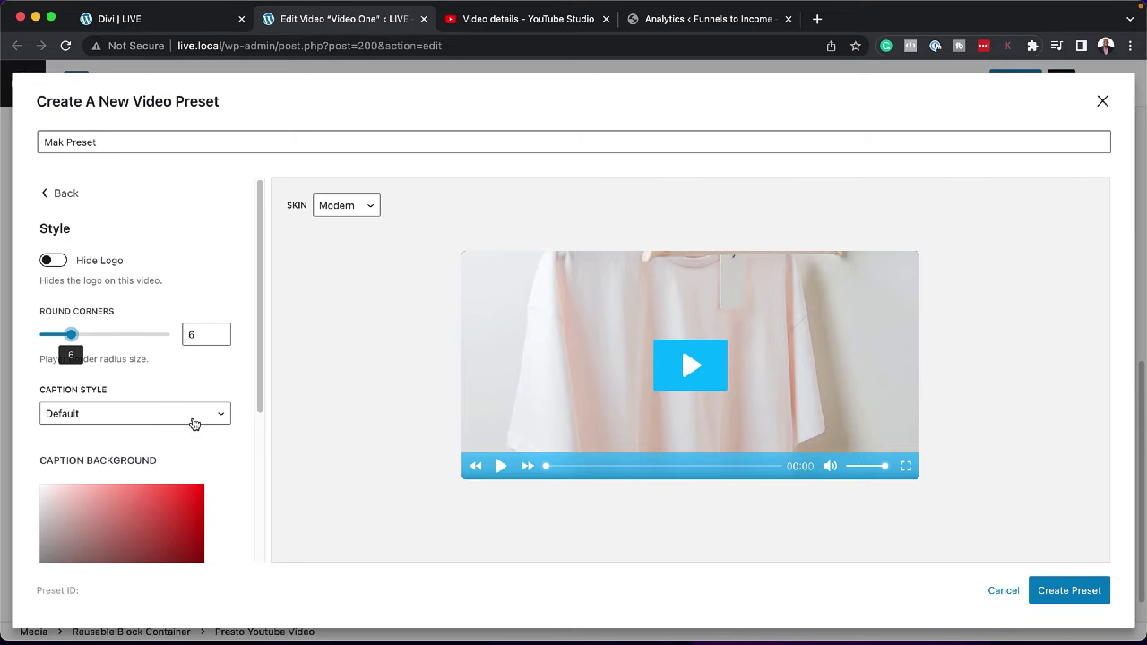
scroll(196, 425, down, 1)
click(183, 369)
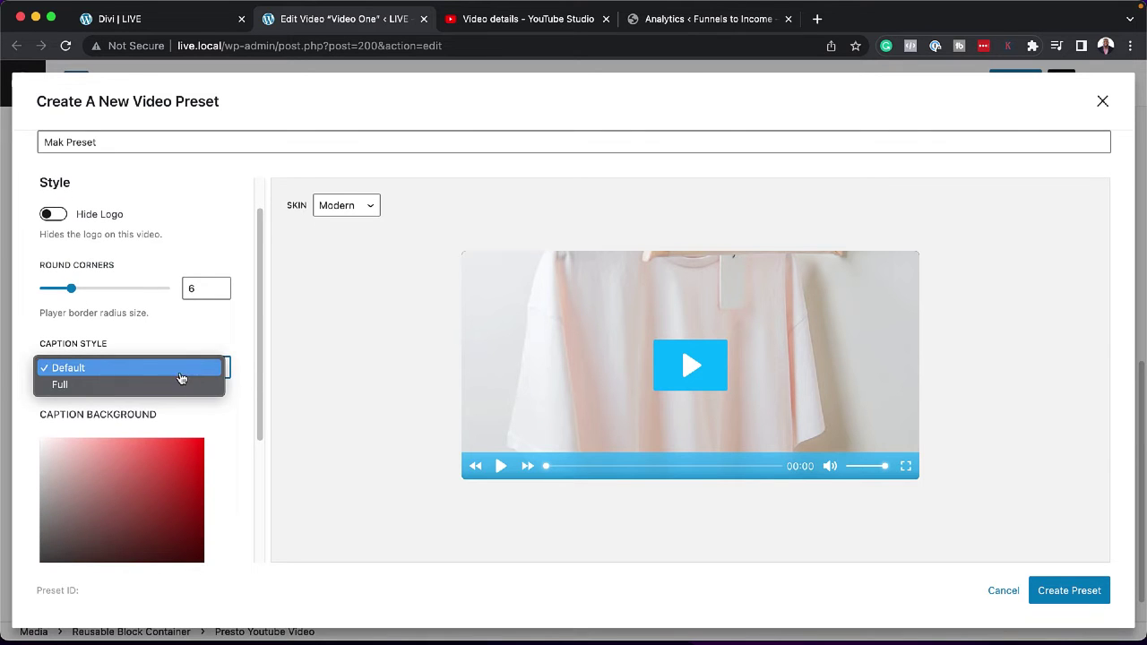
click(235, 423)
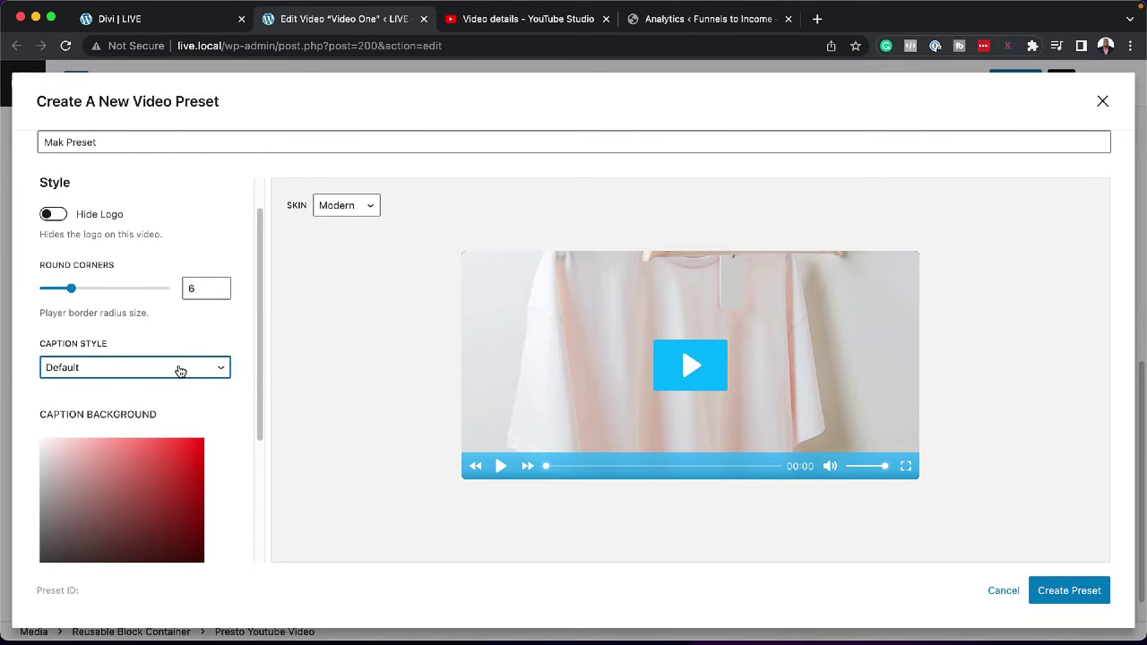
scroll(249, 431, down, 4)
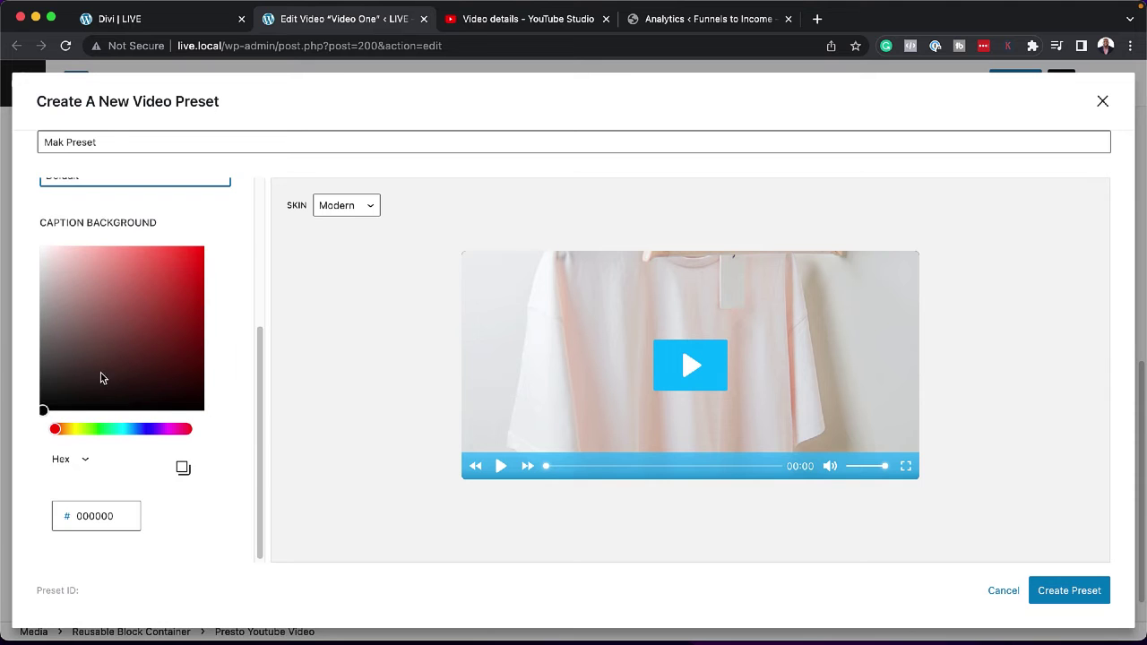
scroll(161, 273, up, 5)
Enable Email Capture for Mak Preset and switch on Allow Skipping.
click(62, 193)
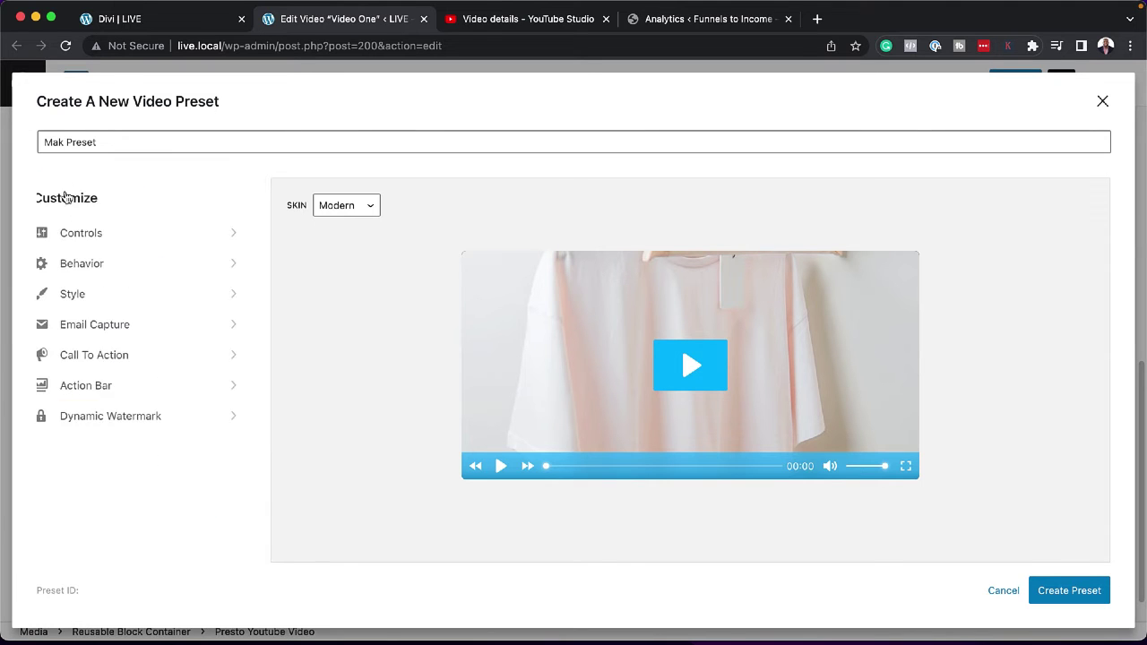
click(118, 329)
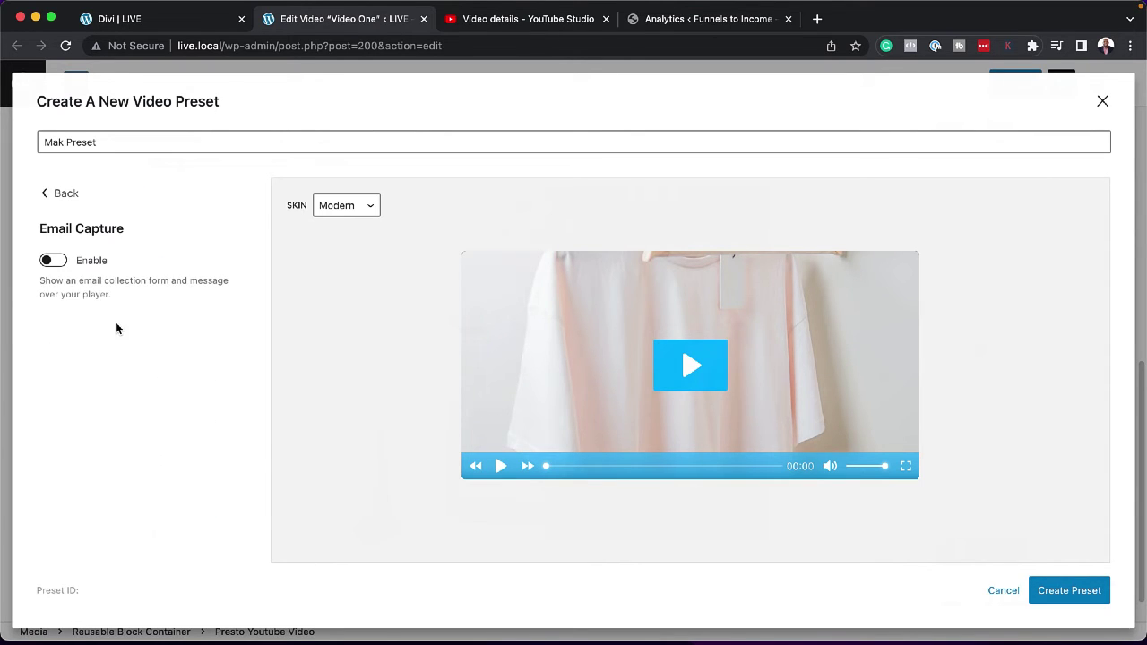
click(59, 262)
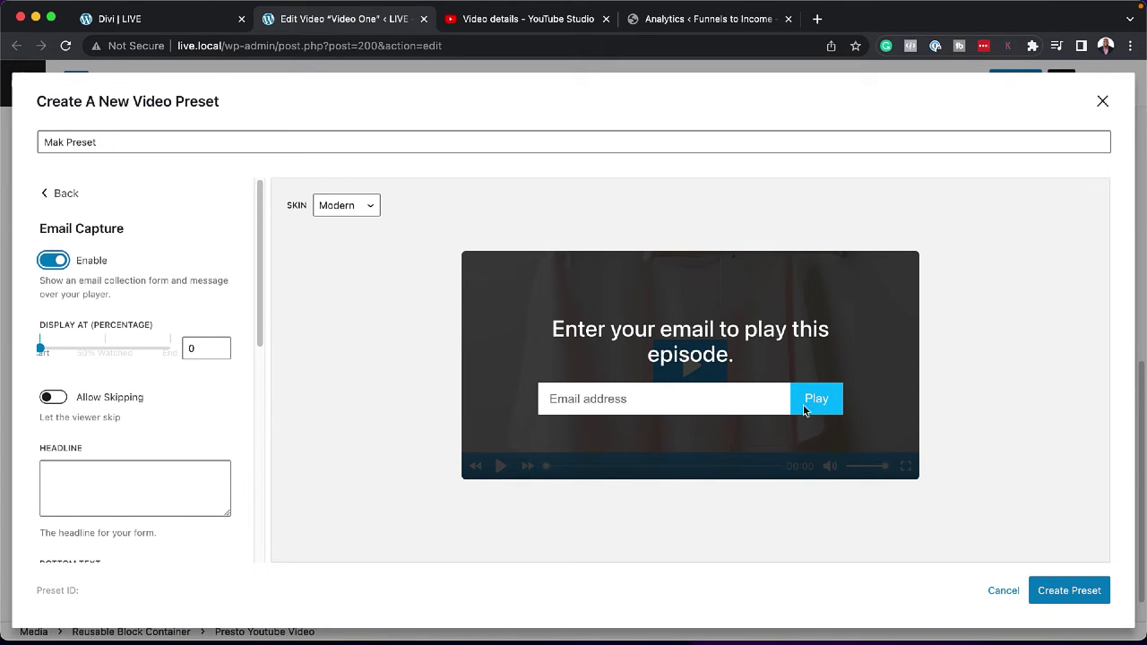
click(136, 475)
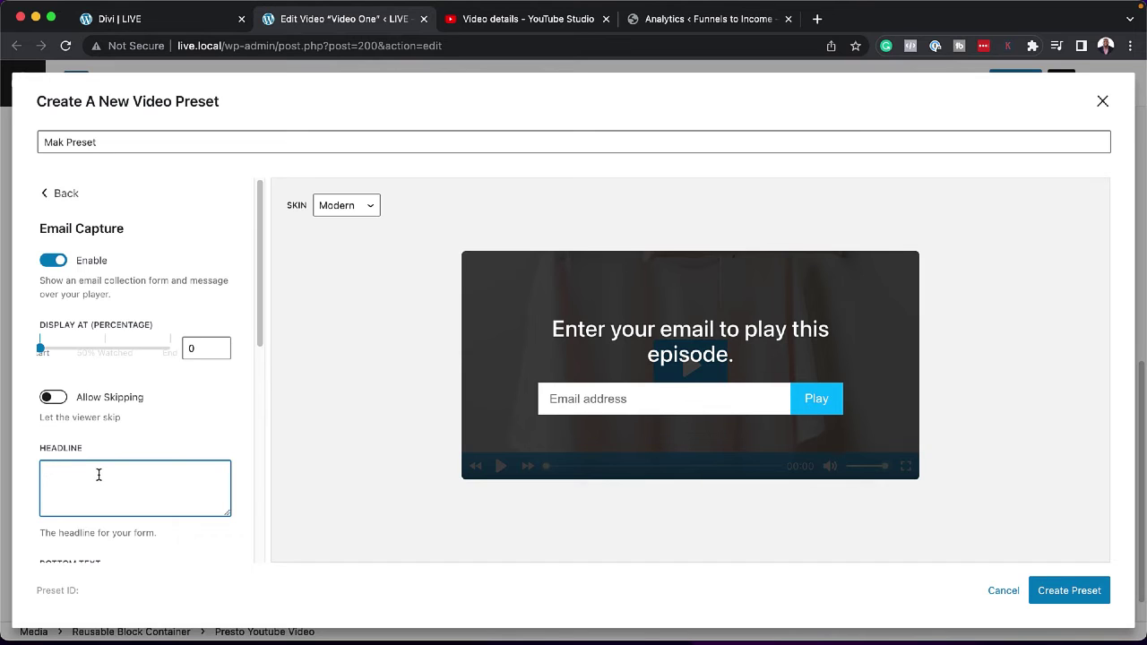
scroll(99, 475, down, 1)
click(53, 348)
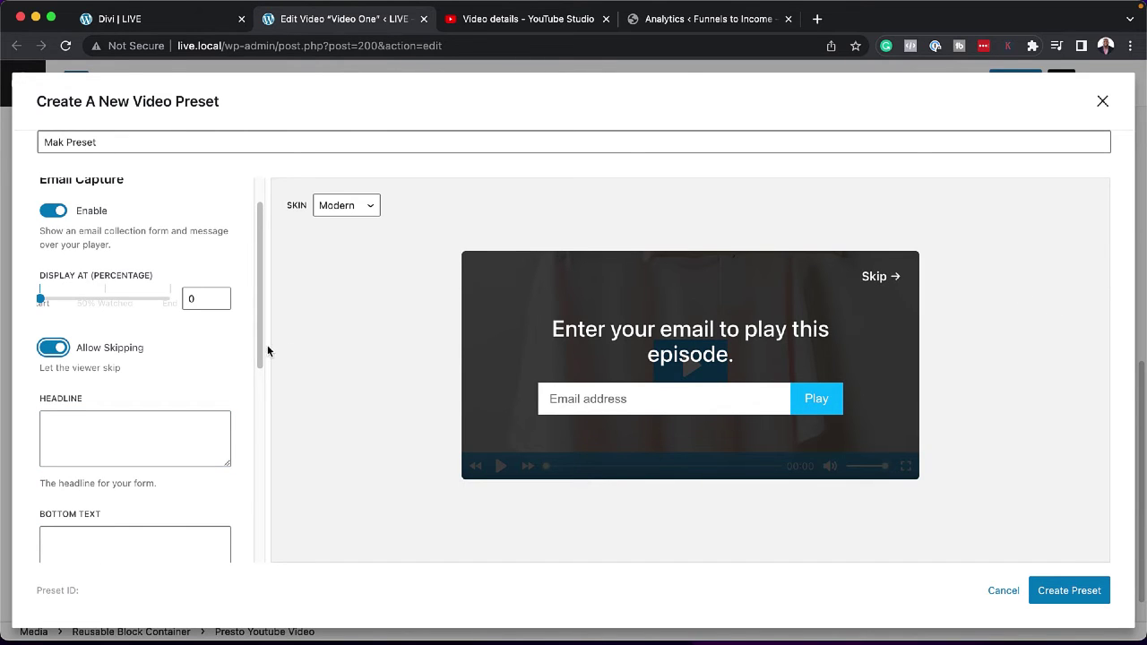
click(54, 349)
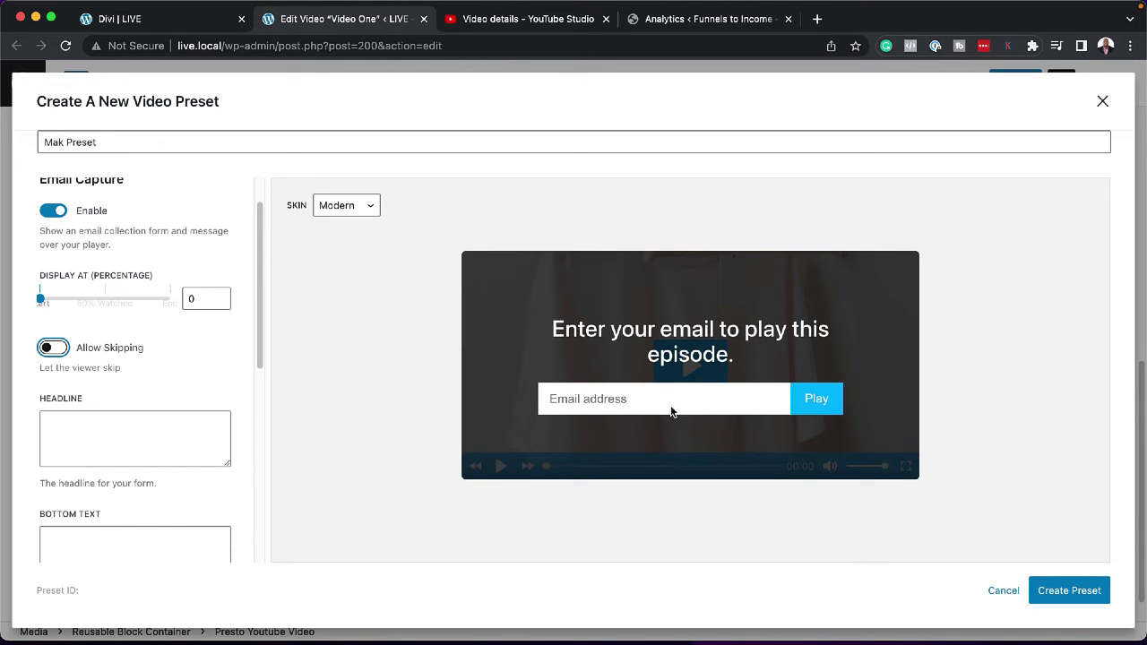
click(54, 348)
scroll(150, 448, down, 3)
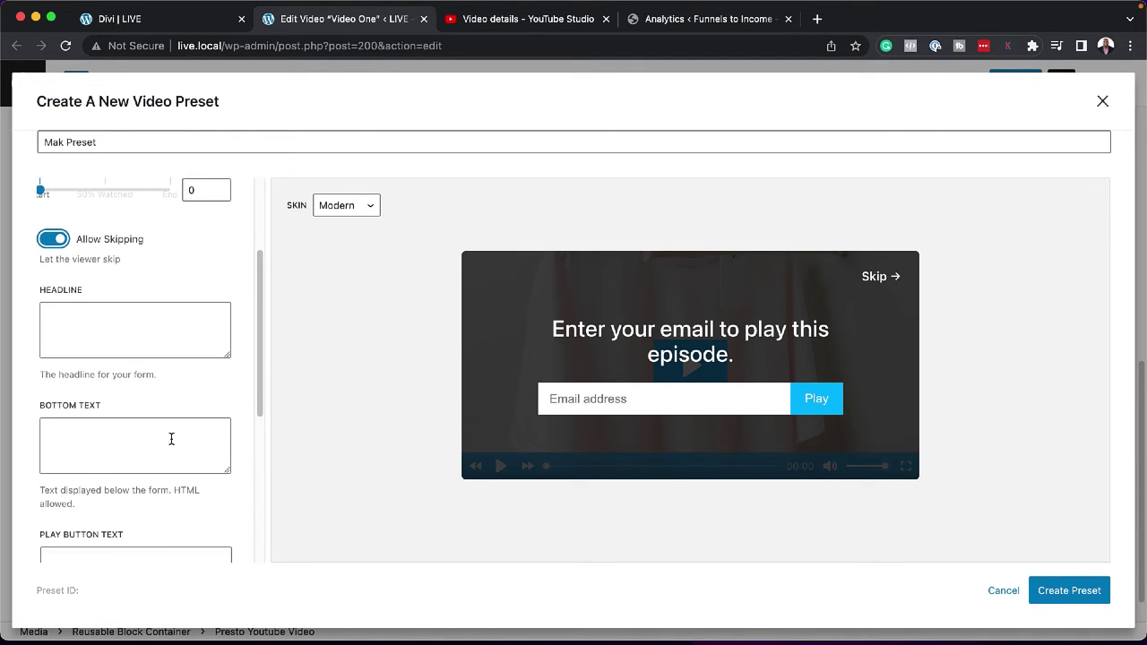
scroll(169, 440, down, 2)
Set the email form's button text to 'Download' and its colour to red.
click(81, 483)
text(Download)
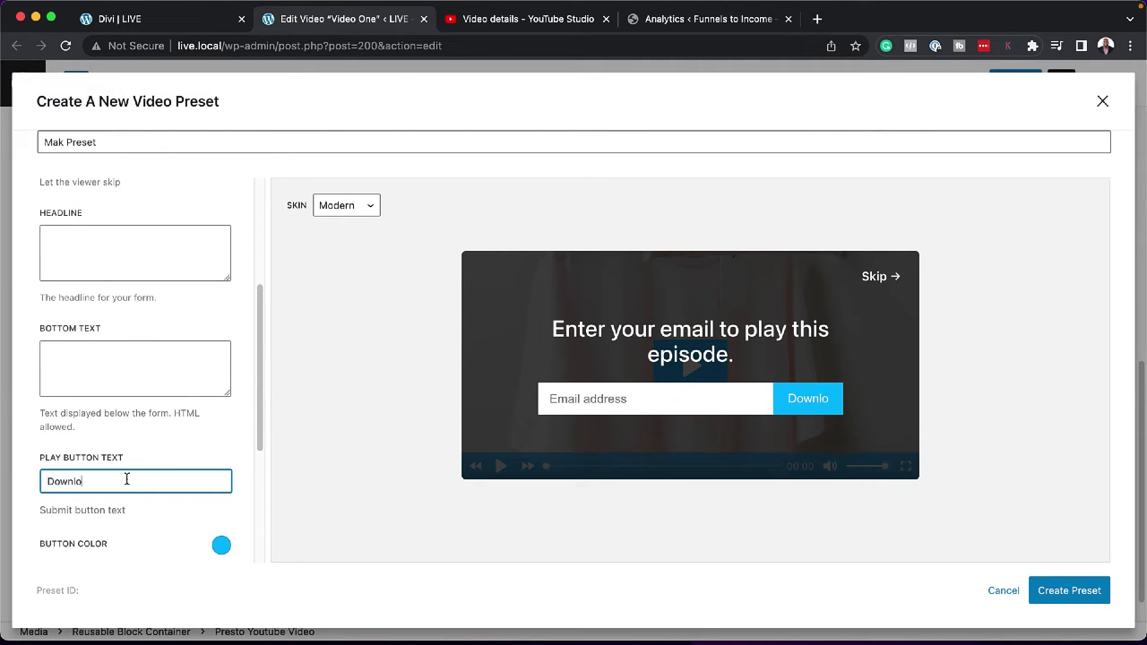
scroll(164, 518, down, 4)
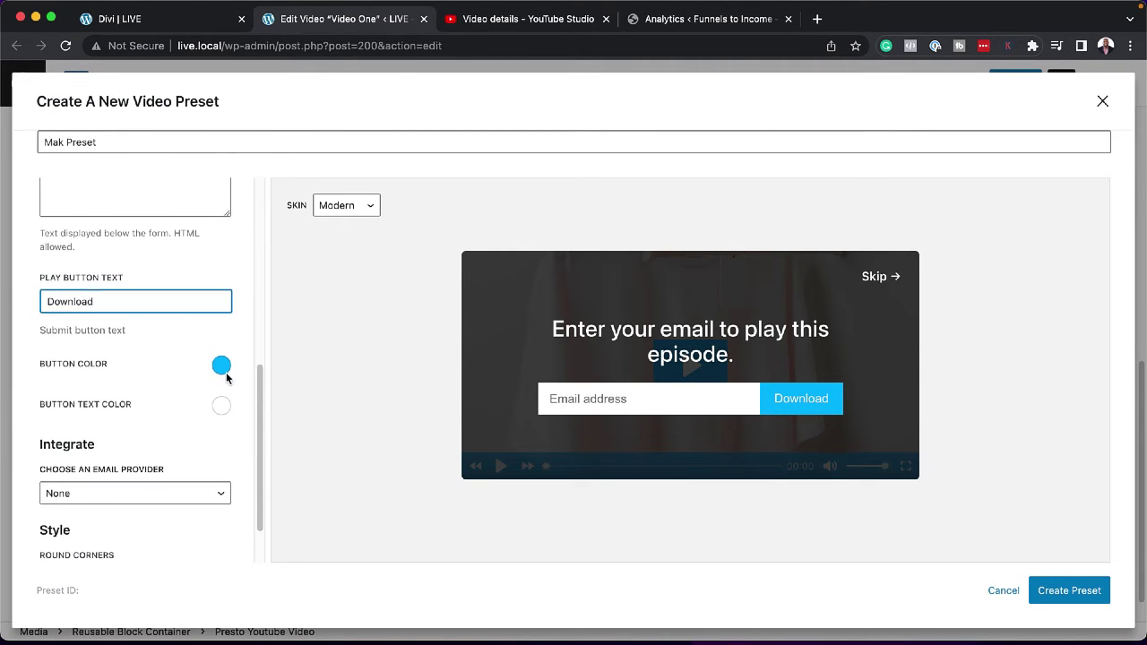
click(222, 368)
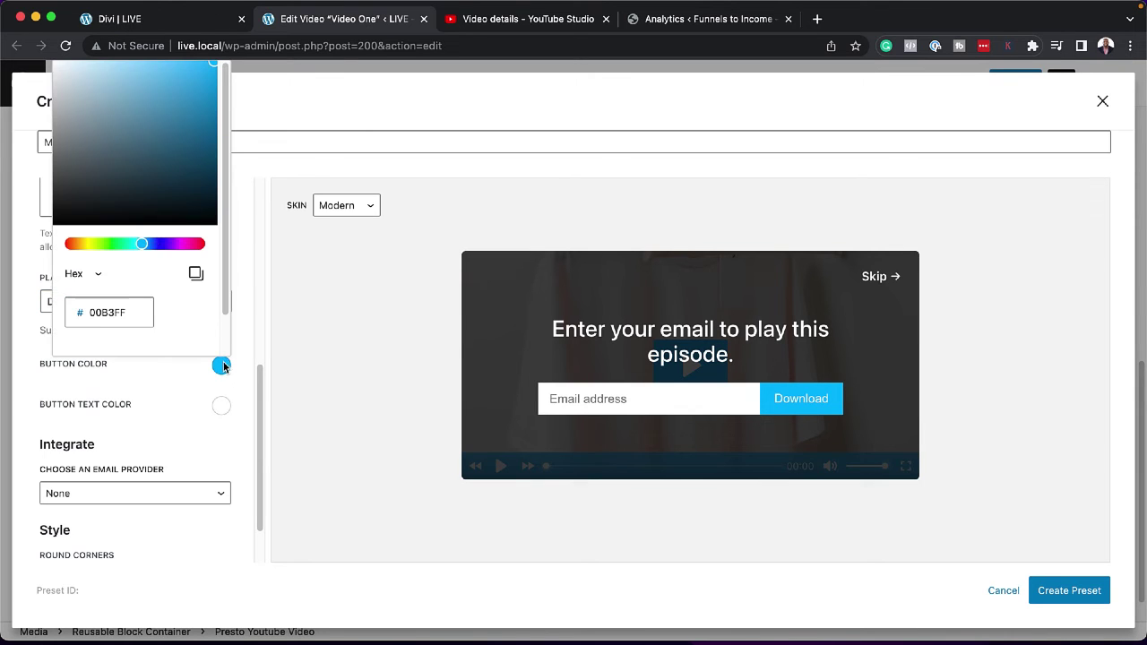
click(71, 244)
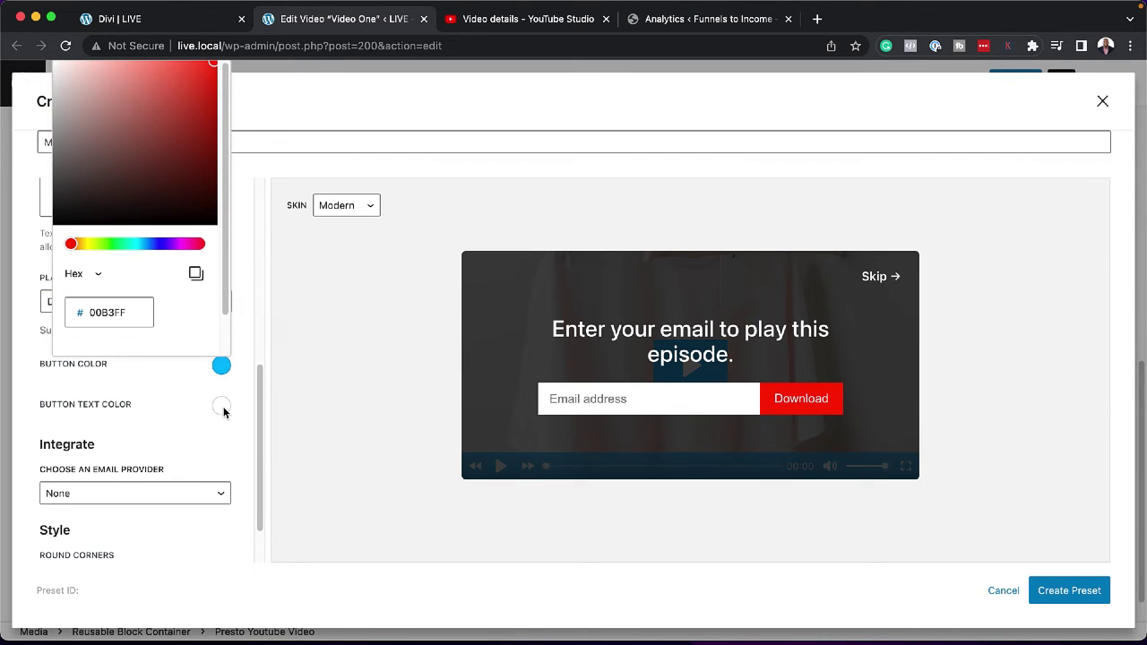
scroll(159, 455, down, 2)
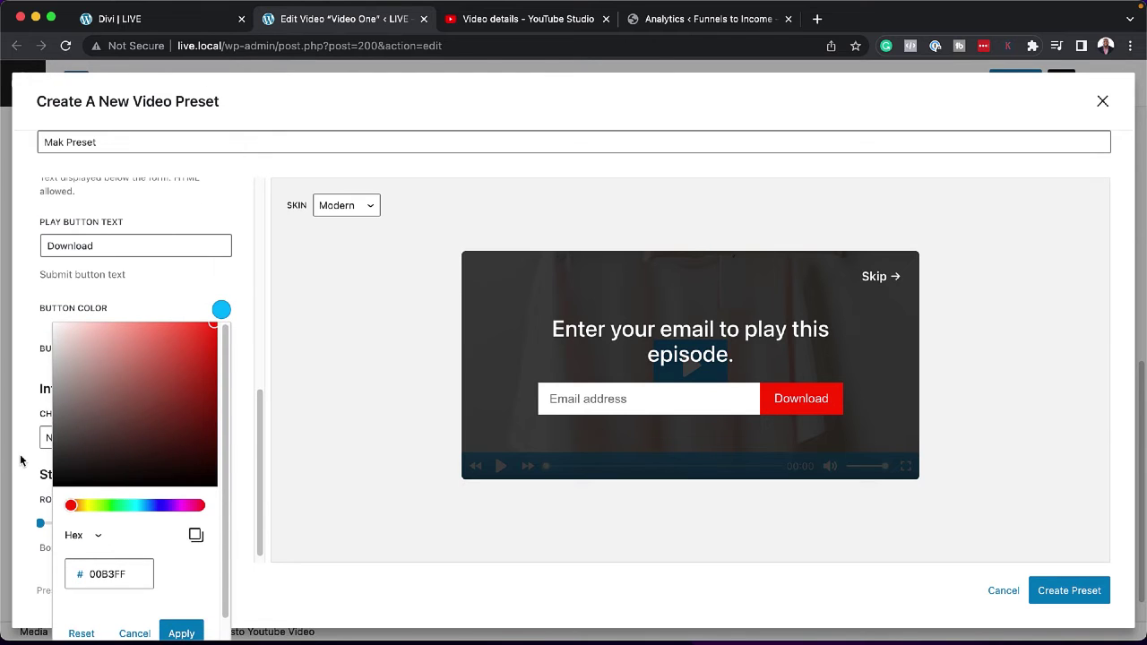
click(22, 460)
Send sign-ups to FluentCRM's Freebies list with the Freebie tag.
click(162, 440)
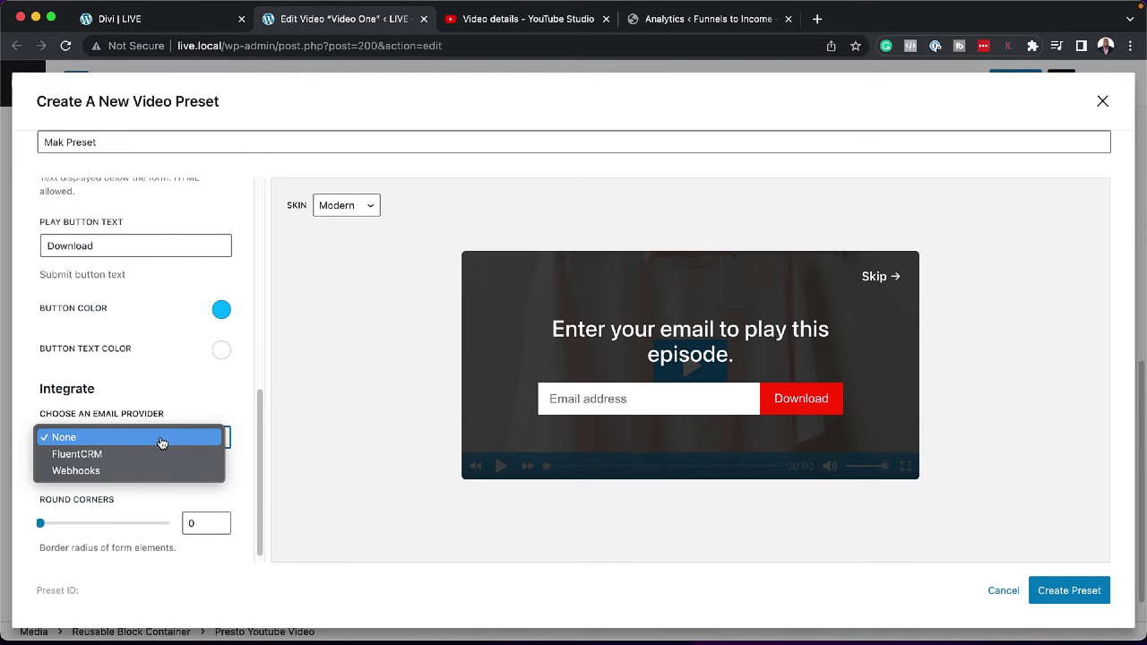
click(149, 455)
scroll(221, 465, down, 3)
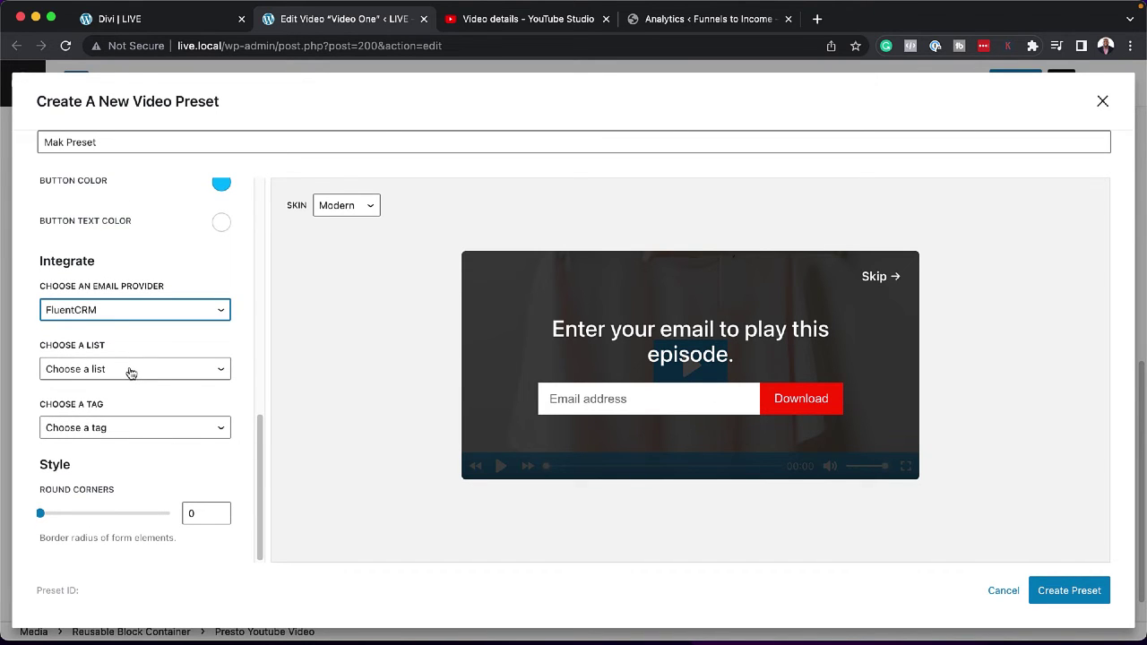
click(130, 370)
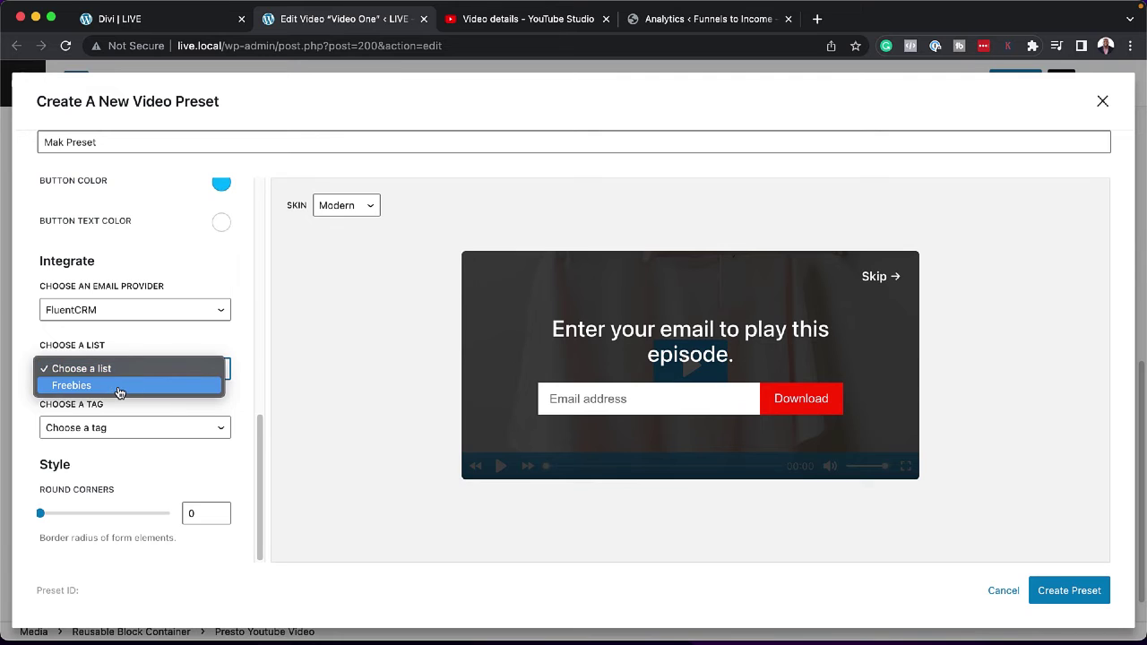
click(120, 388)
click(137, 433)
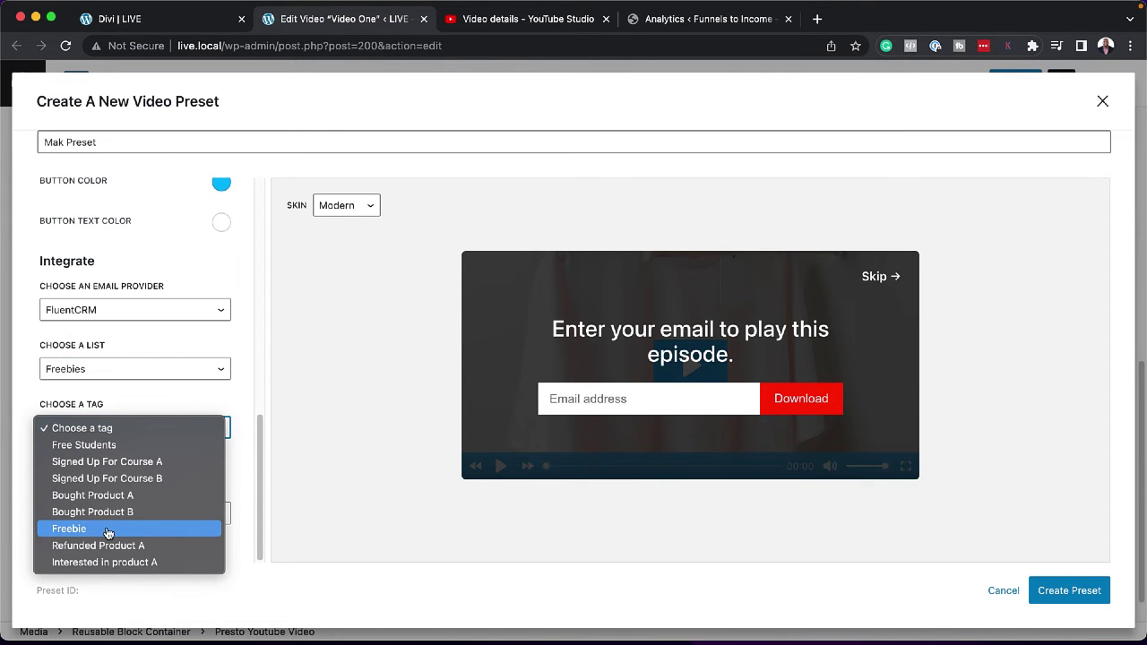
click(141, 450)
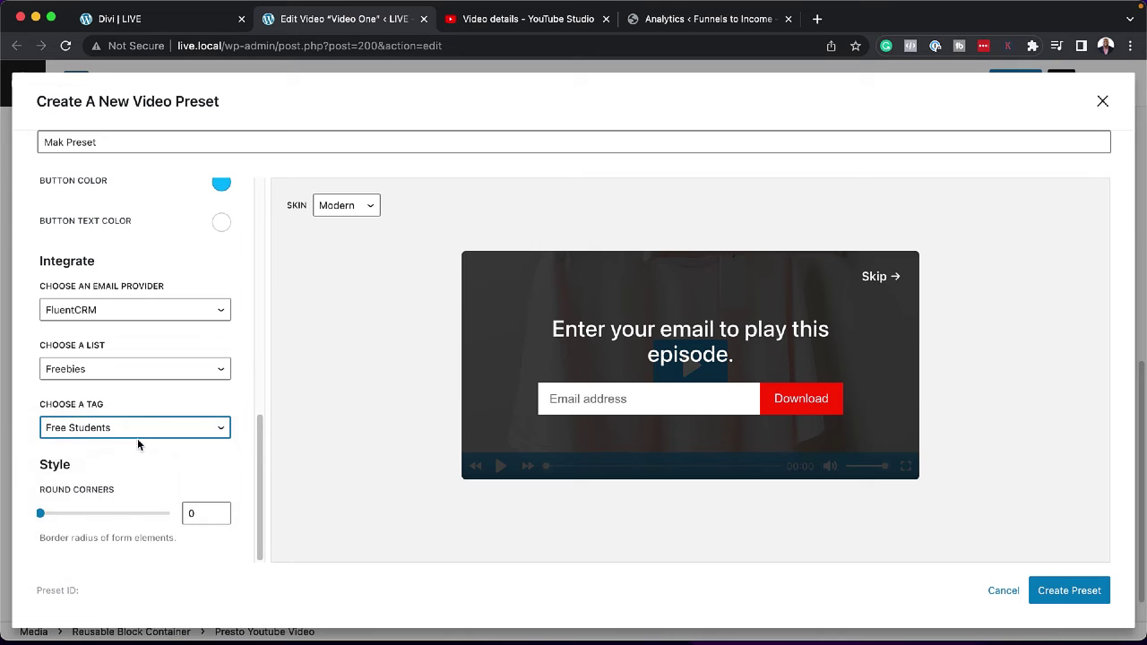
click(131, 429)
click(137, 517)
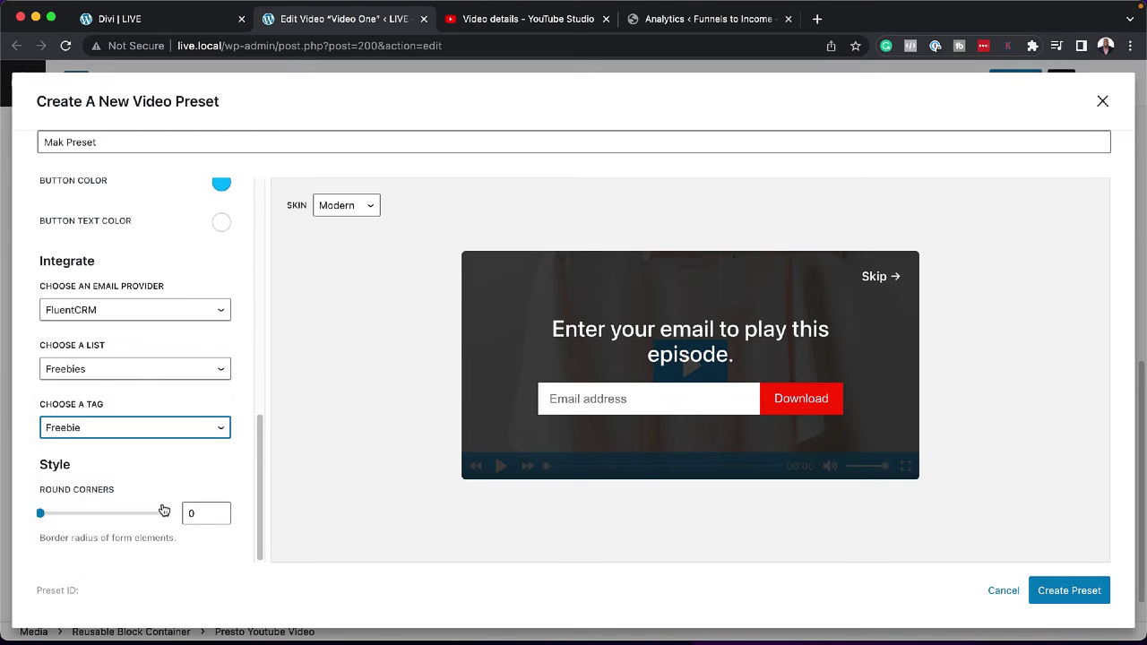
Save Mak Preset with Create Preset.
click(1067, 599)
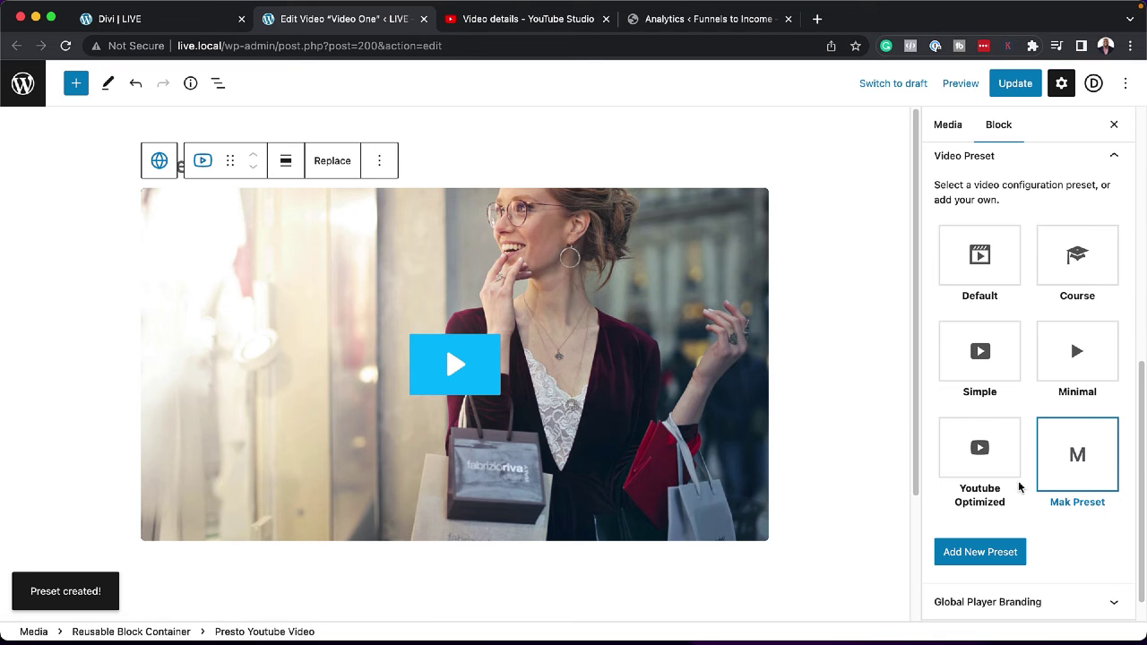
scroll(1023, 487, down, 1)
scroll(1023, 487, down, 1)
Expand the Global Player Branding panel in the block sidebar.
mouse_move(1089, 436)
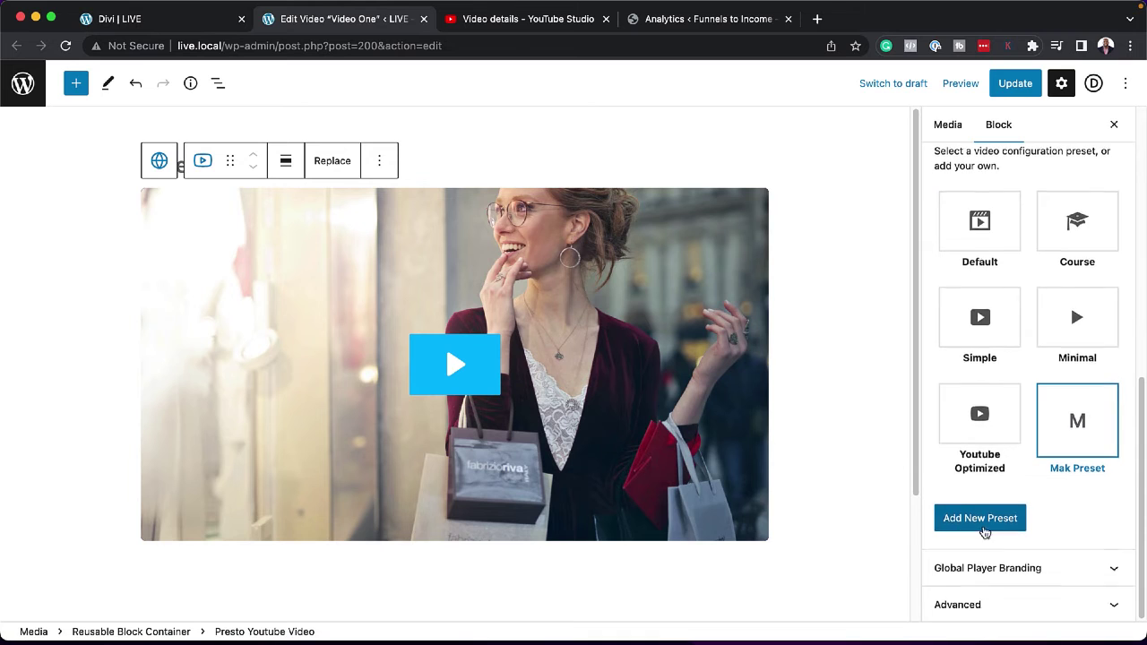
click(1043, 569)
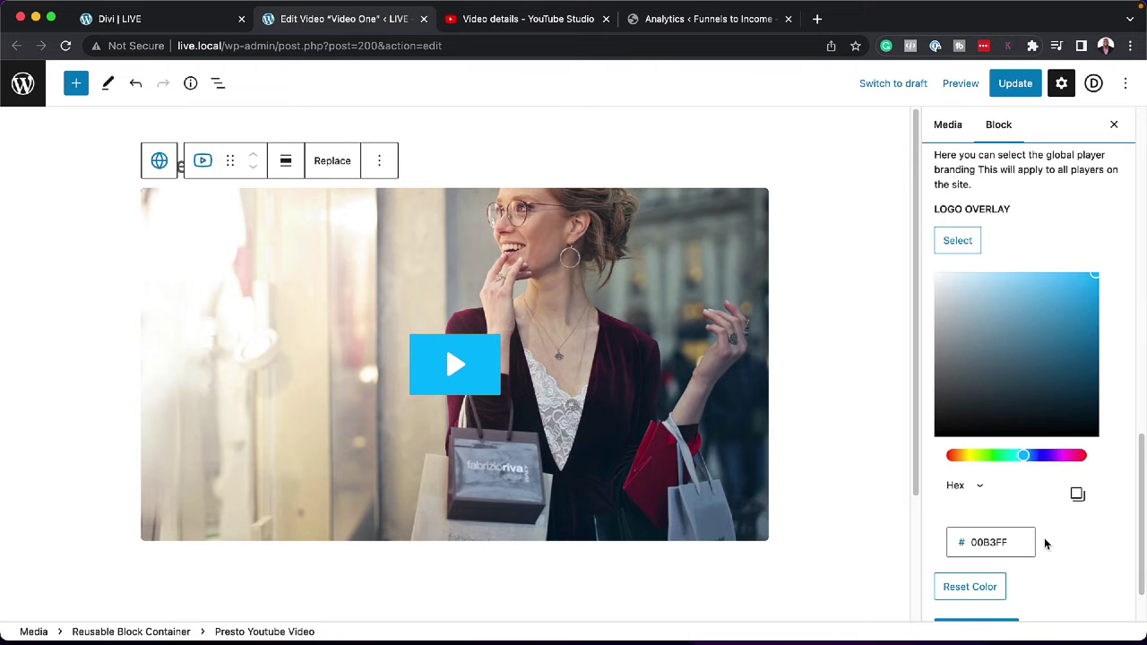
scroll(1062, 547, down, 1)
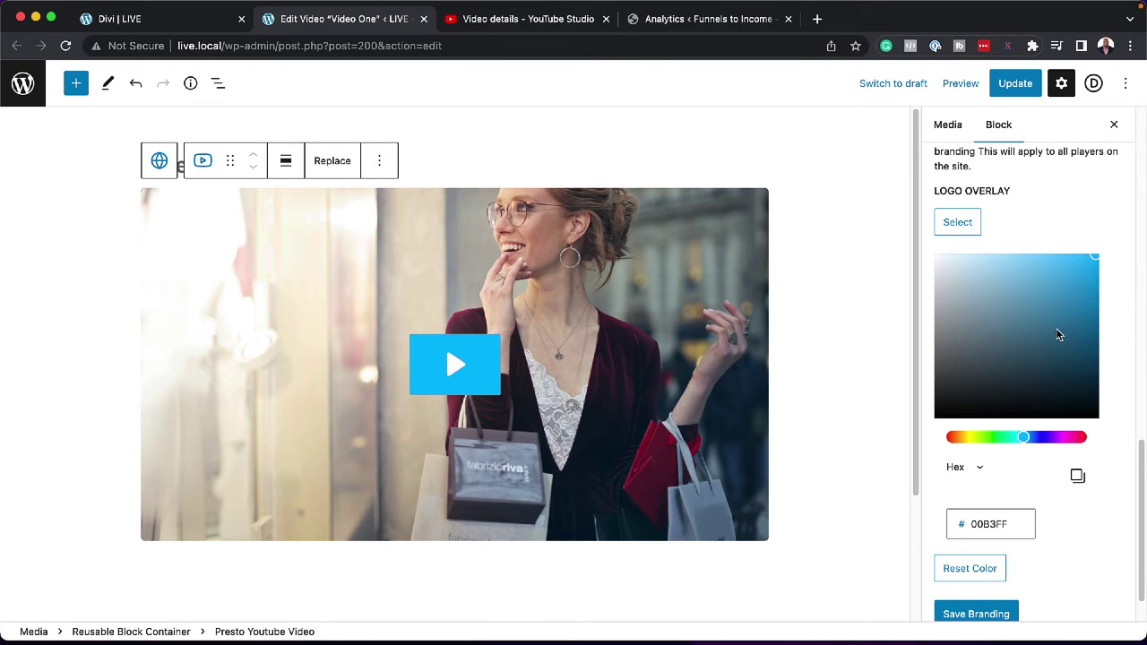
scroll(1107, 524, down, 3)
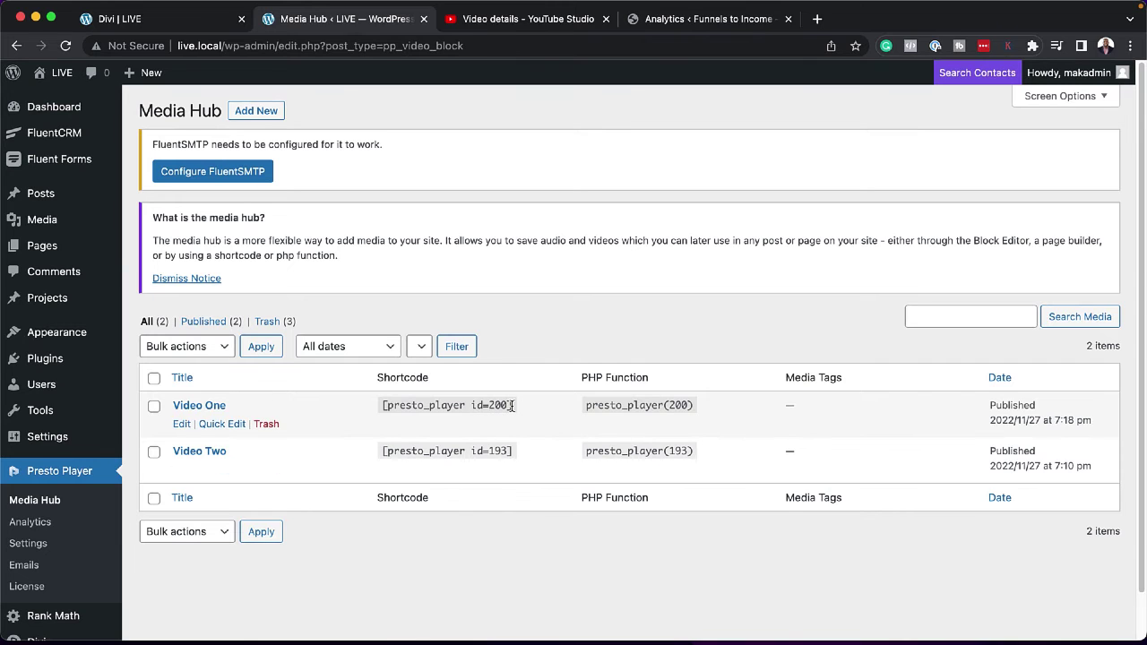
Paste [presto_player id=200] into a Shortcode block, publish the 'Shortcode' page, and view it.
drag(512, 406, 382, 411)
key(super+c)
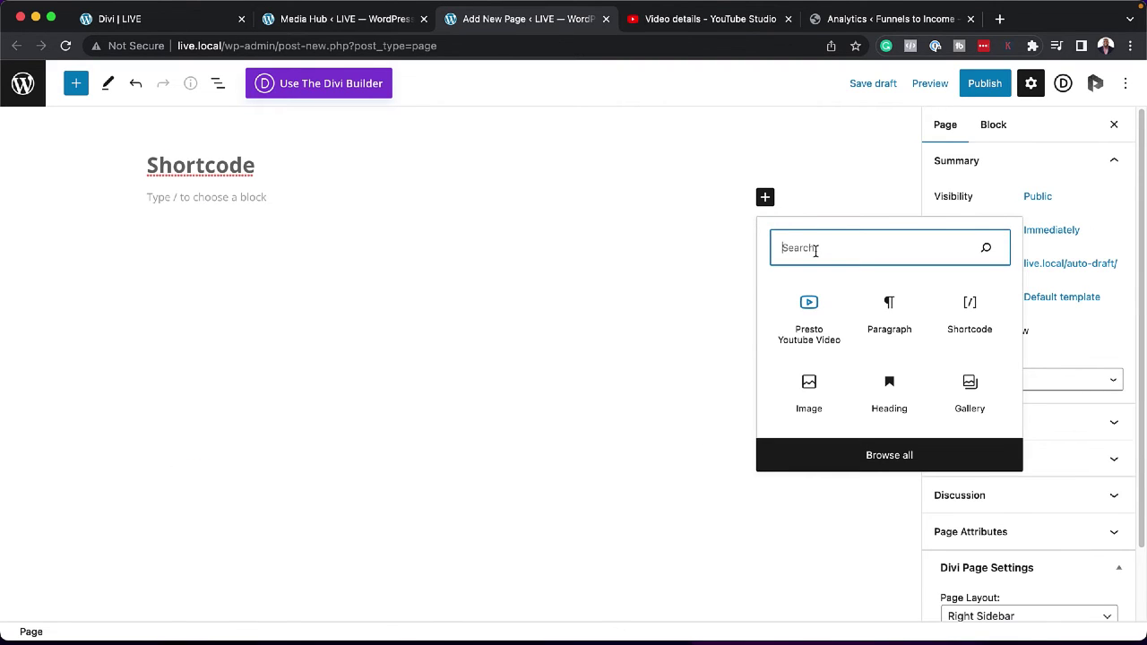
text(sho)
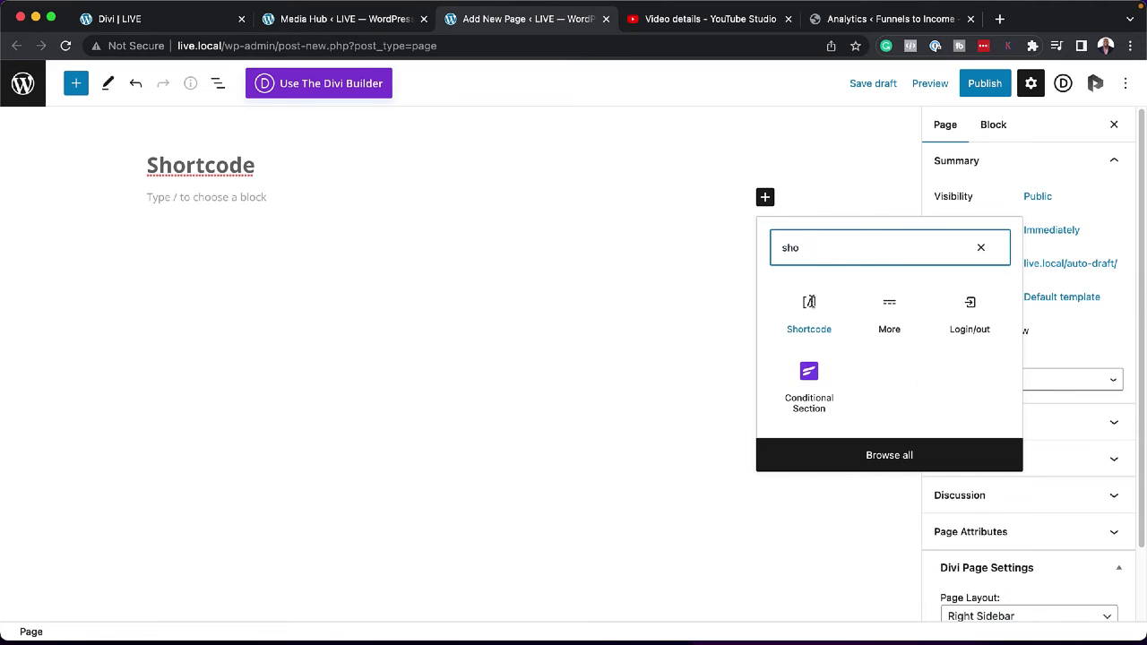
click(809, 309)
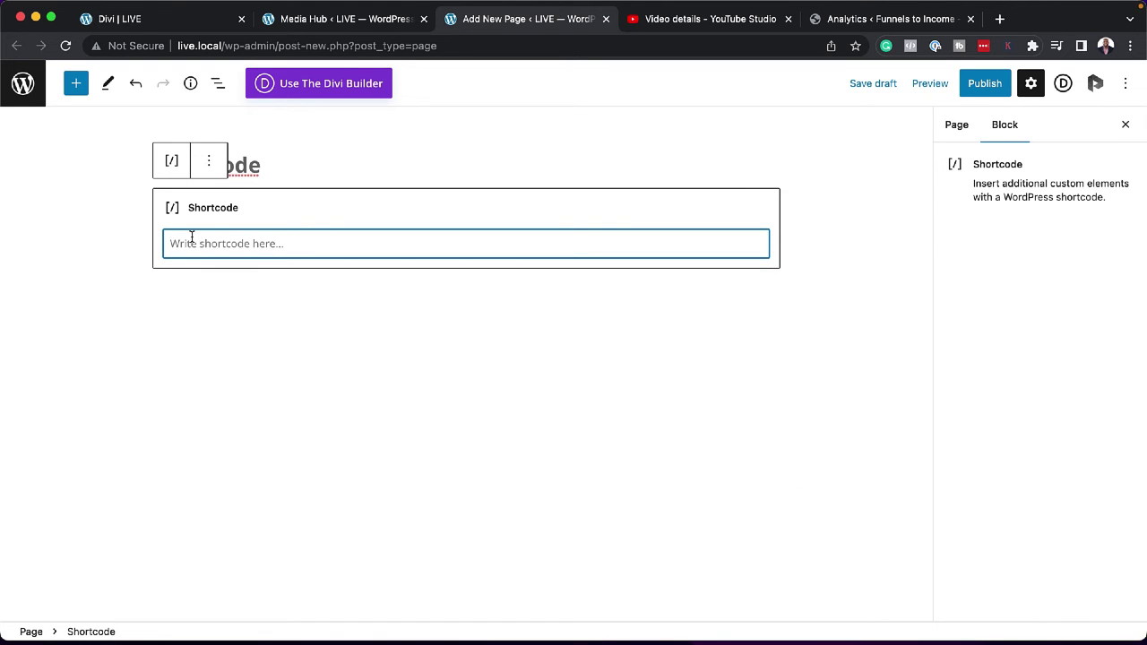
key(super+v)
click(985, 84)
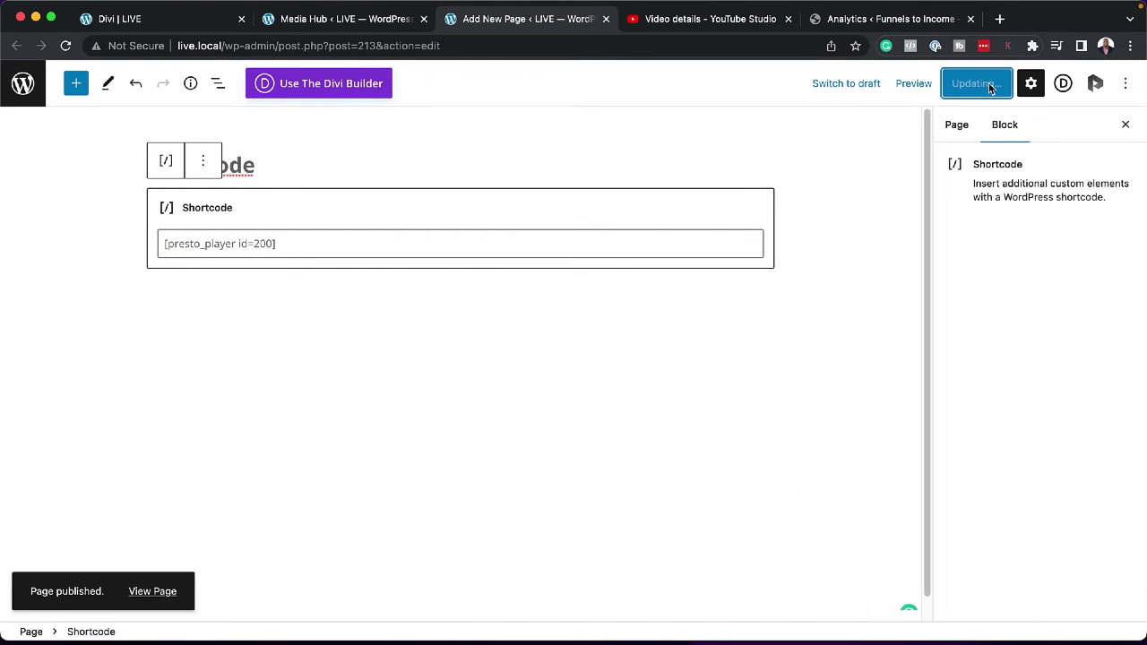
click(161, 594)
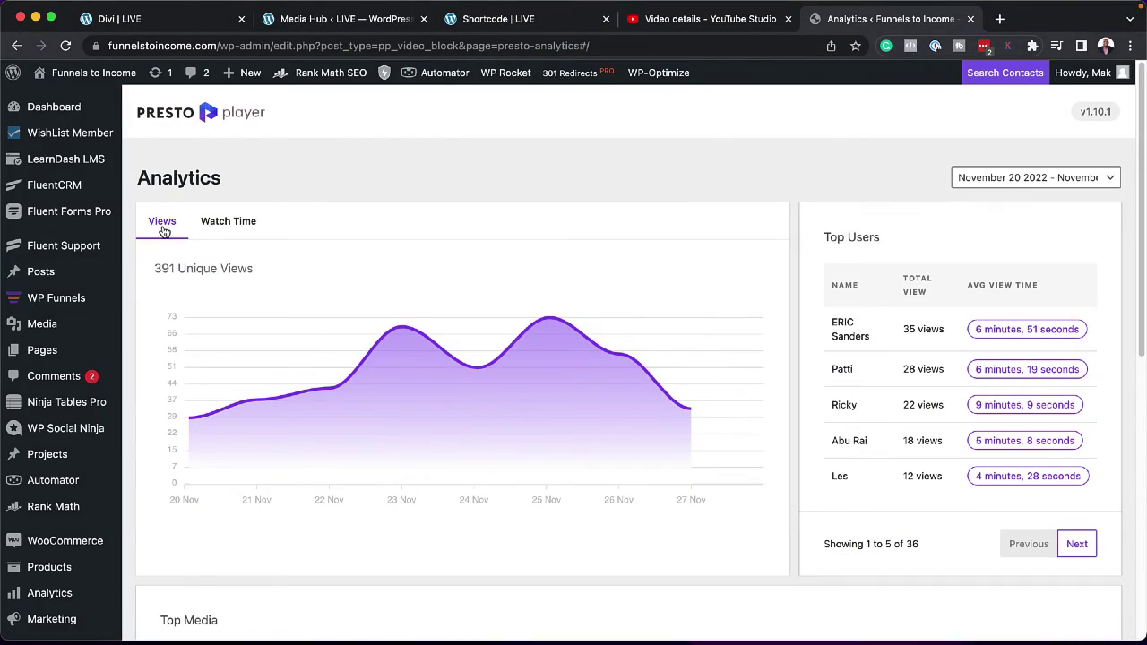
Show the Watch Time chart and scroll down to the Top Media table.
click(221, 228)
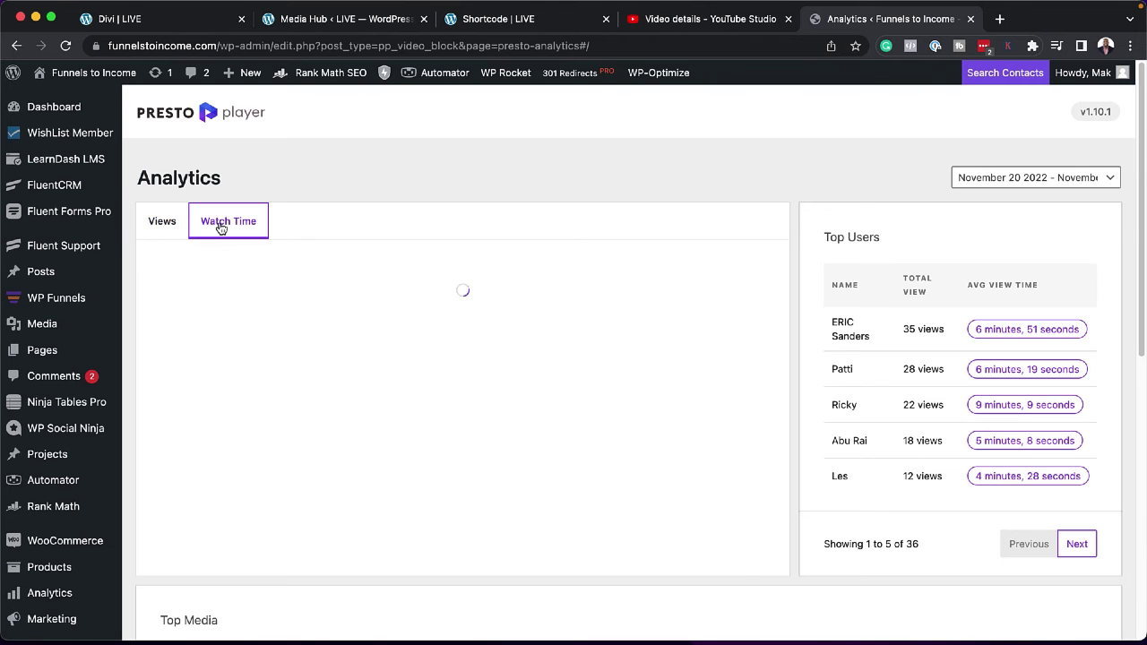
scroll(537, 478, down, 5)
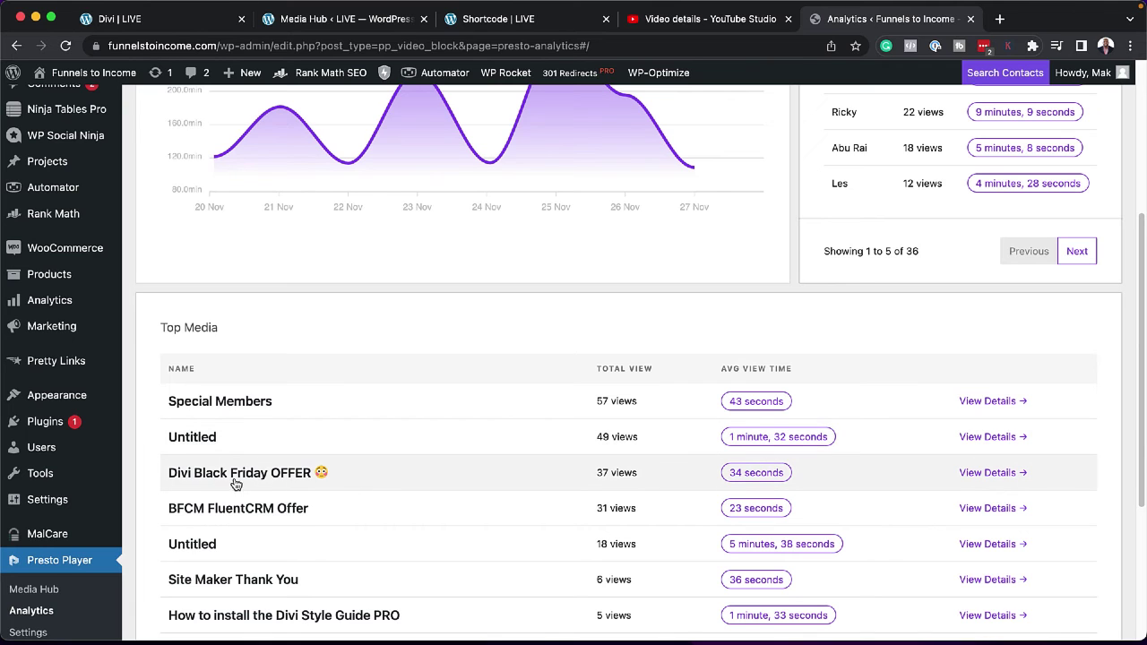
Open Divi Black Friday OFFER's analytics and scroll to its Audience Retention chart.
click(755, 475)
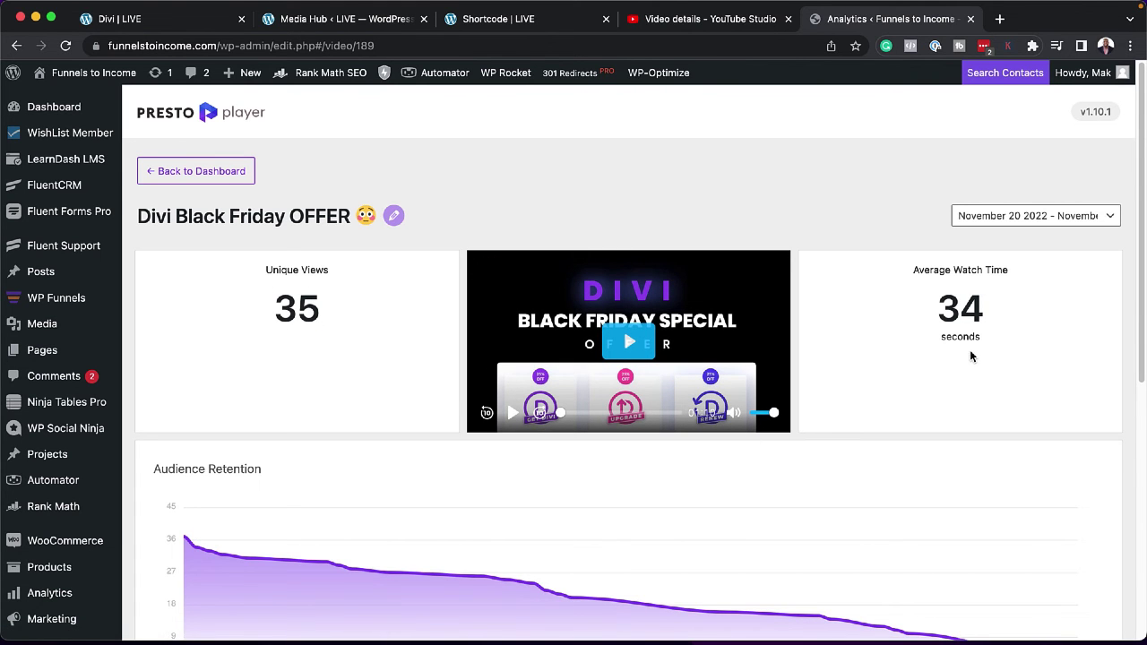
scroll(1006, 413, down, 3)
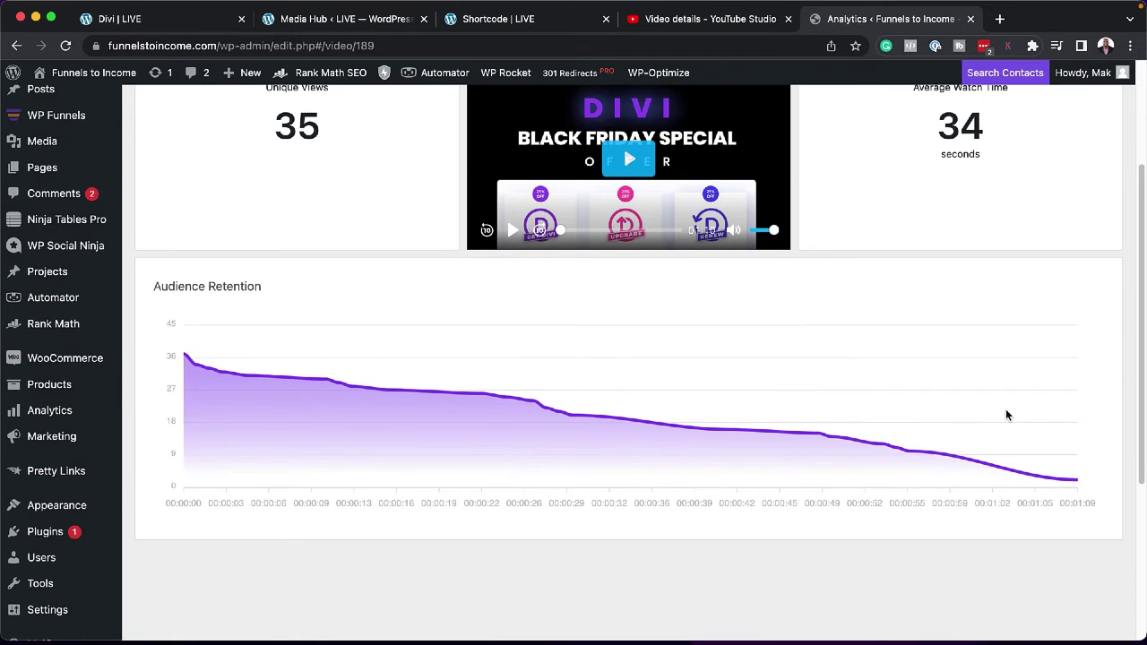